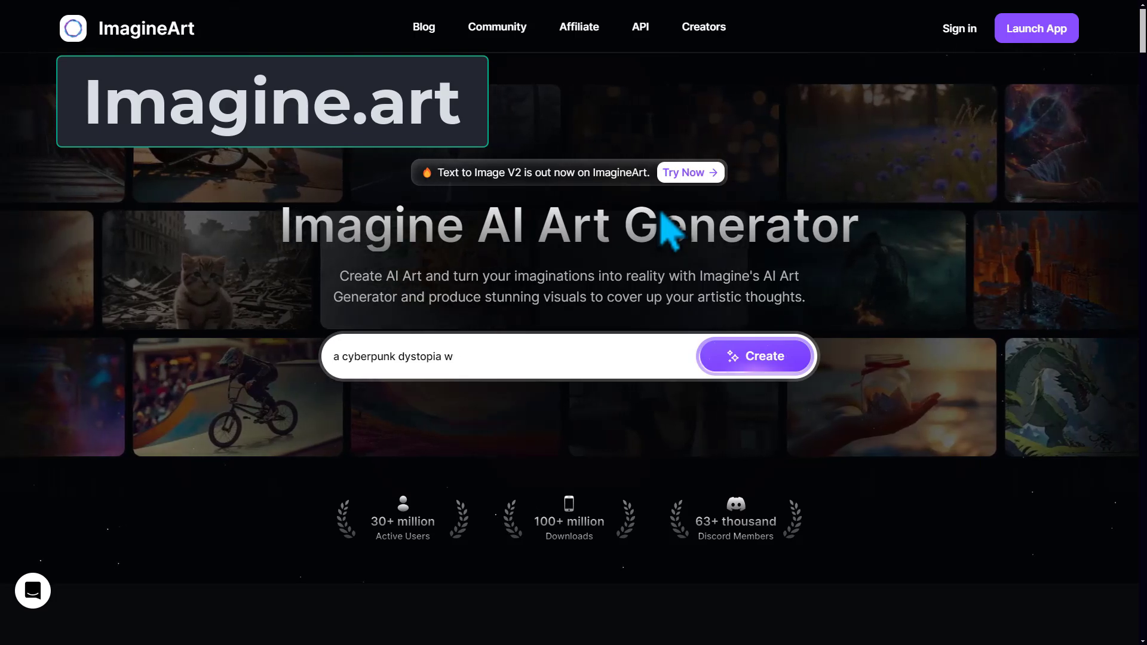
Step: Sign in to ImagineArt with Google and open the Text to Image V2 generator
left_click(1032, 40)
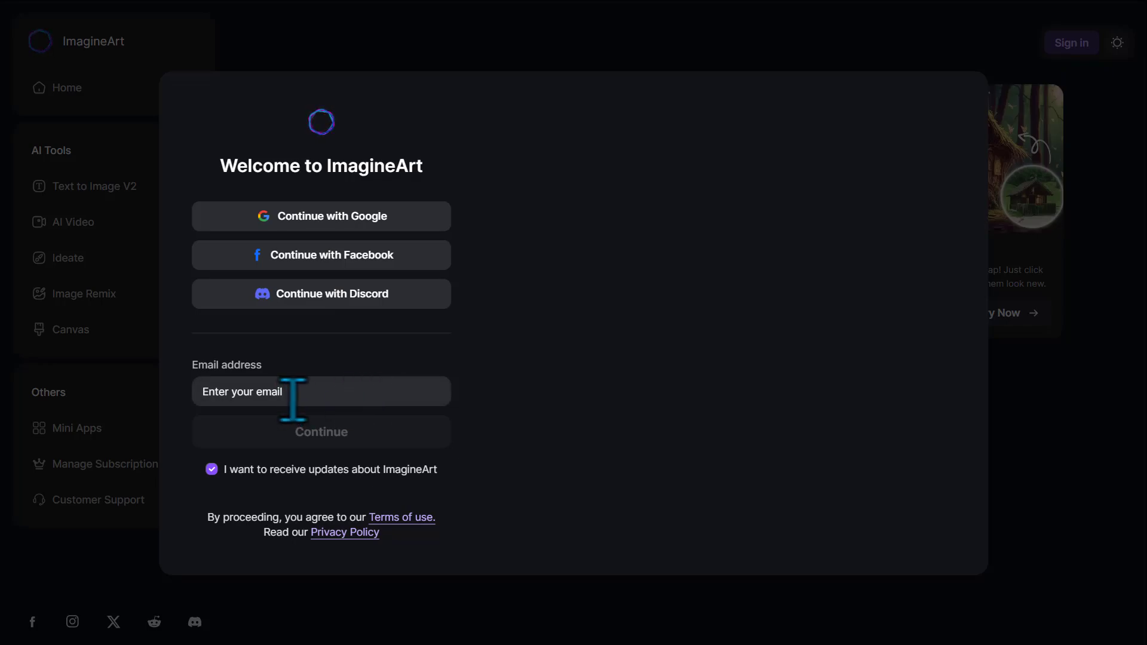
left_click(367, 219)
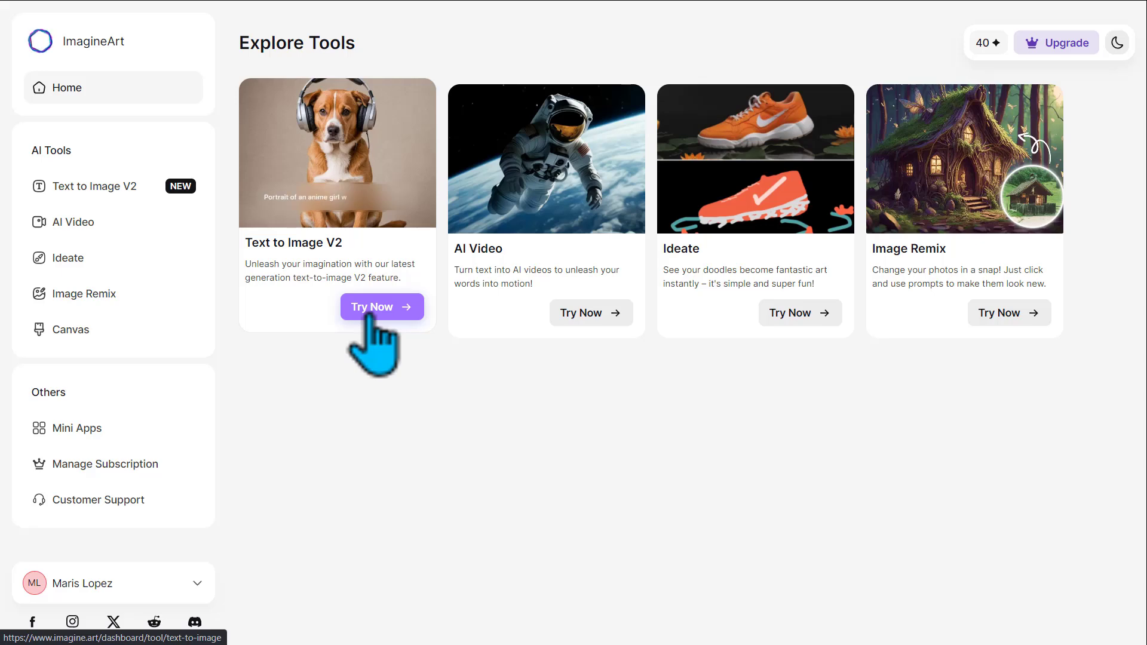
left_click(372, 328)
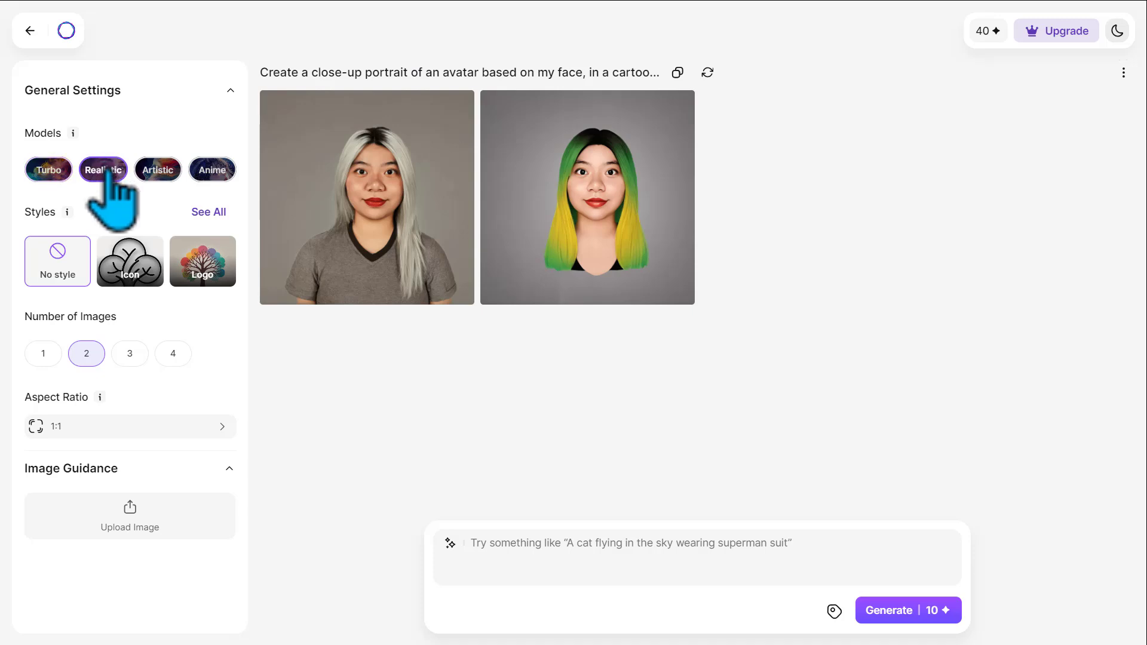
left_click(209, 213)
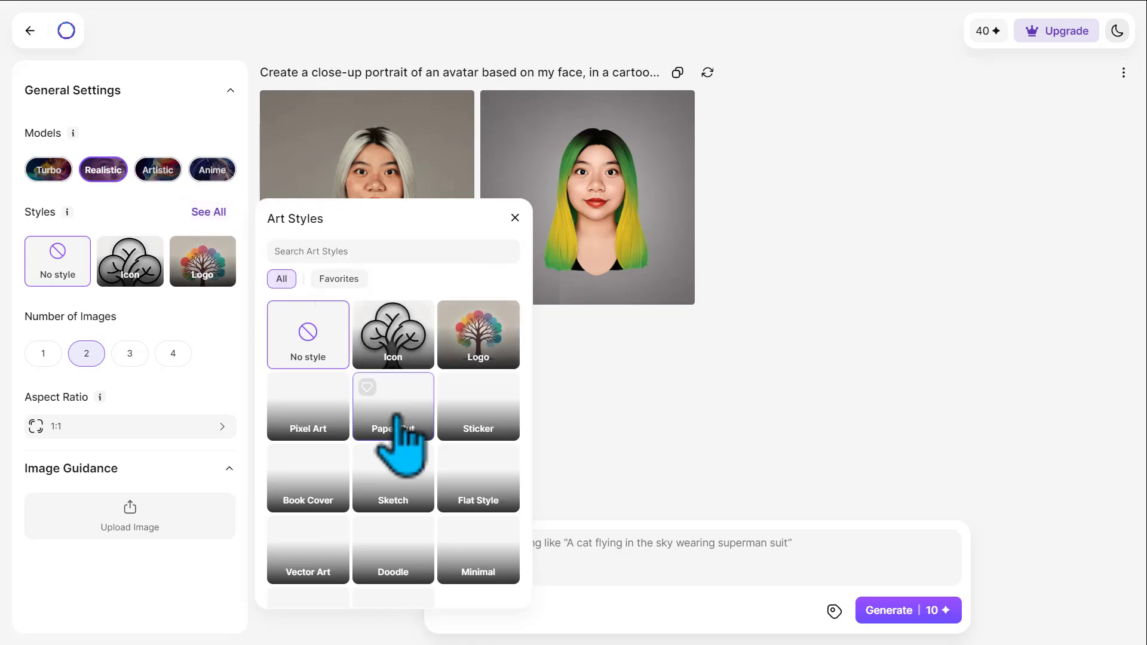
scroll(412, 499, "down", 1)
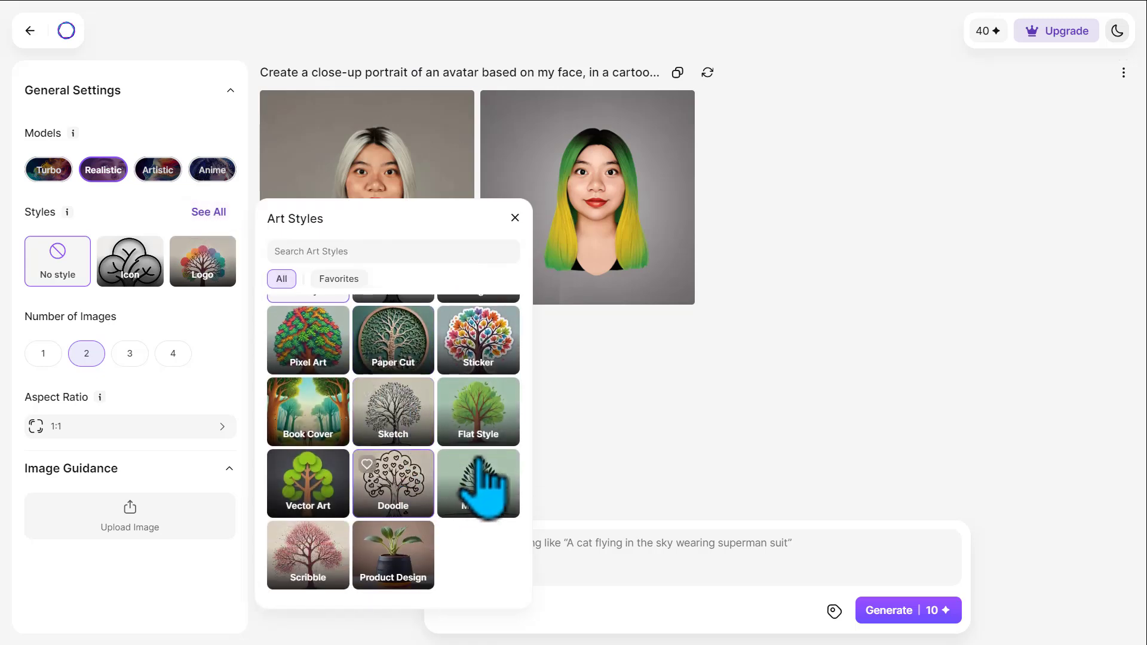
left_click(686, 422)
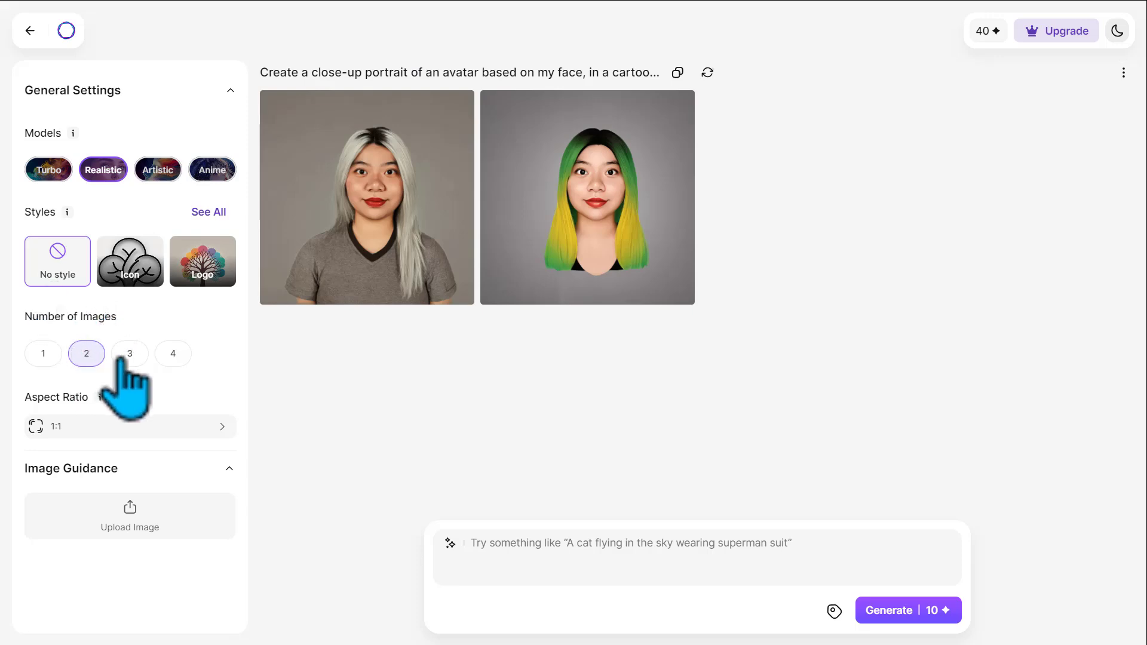
left_click(97, 428)
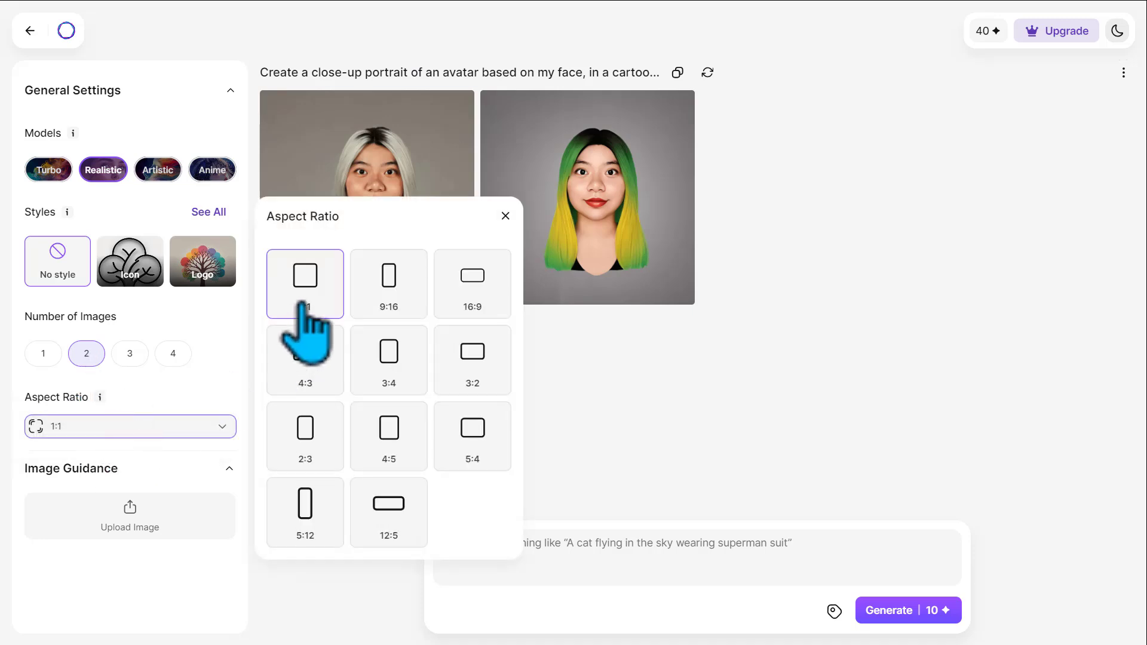
left_click(117, 425)
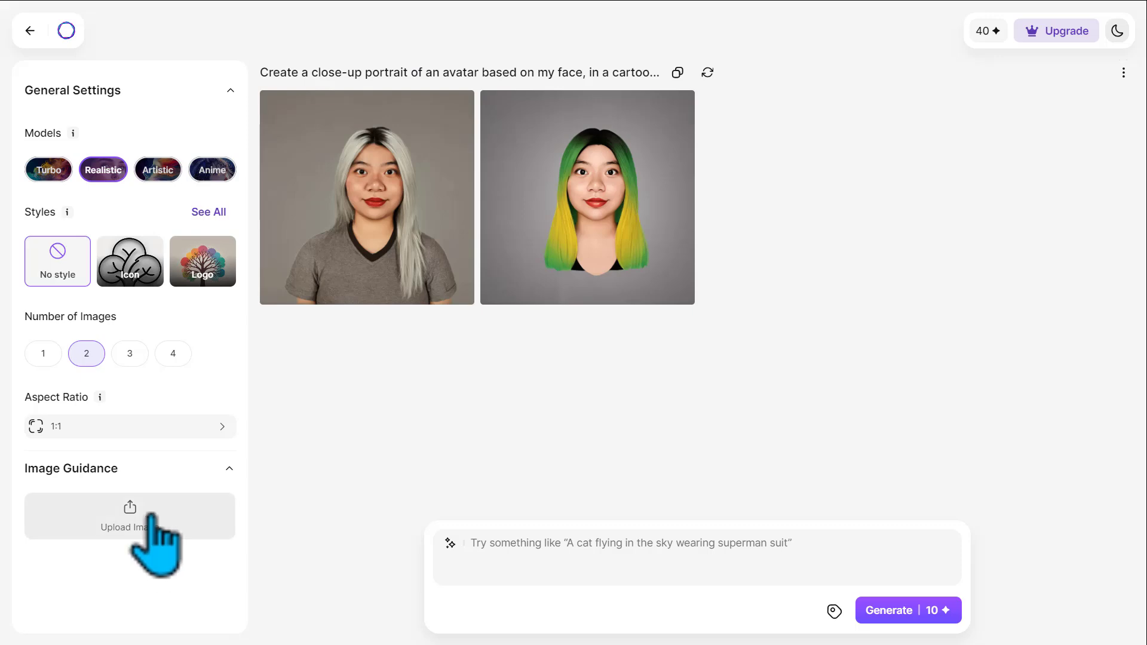
Step: Upload the long-haired woman's photo from Downloads as guidance, keeping Face mode
left_click(149, 519)
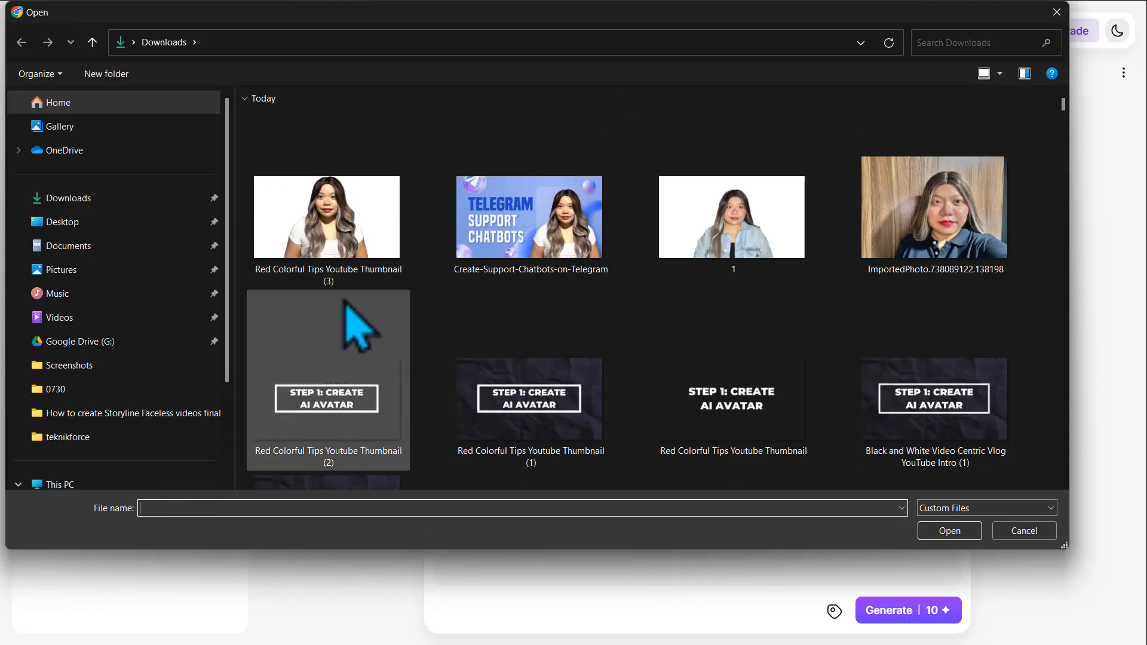
double_click(346, 256)
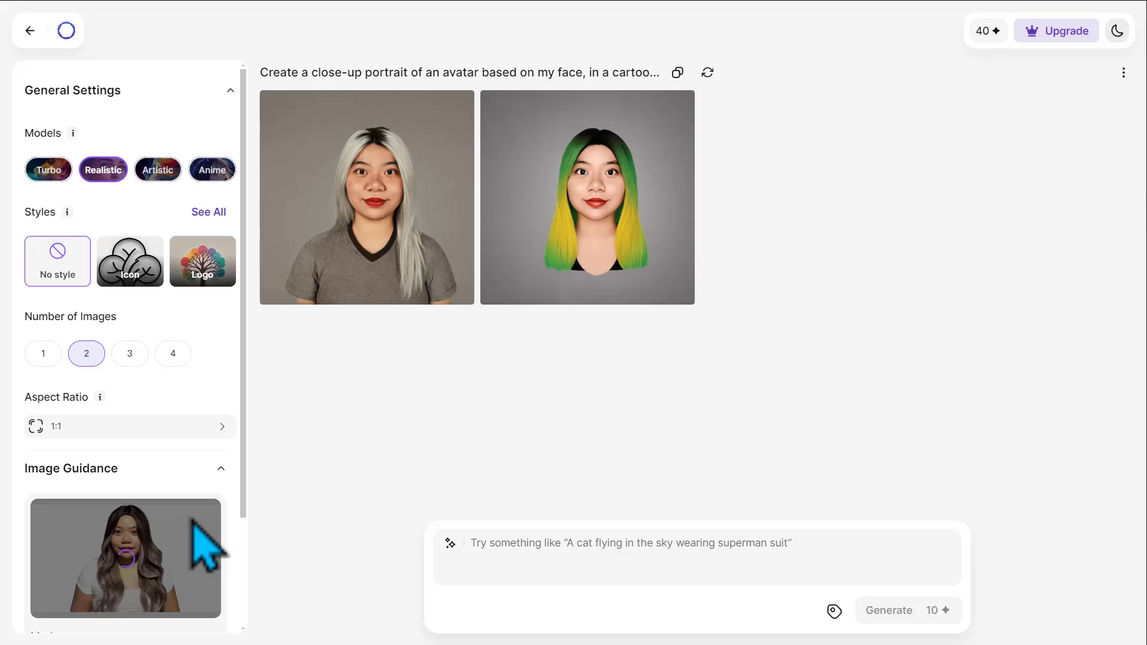
scroll(203, 540, "down", 2)
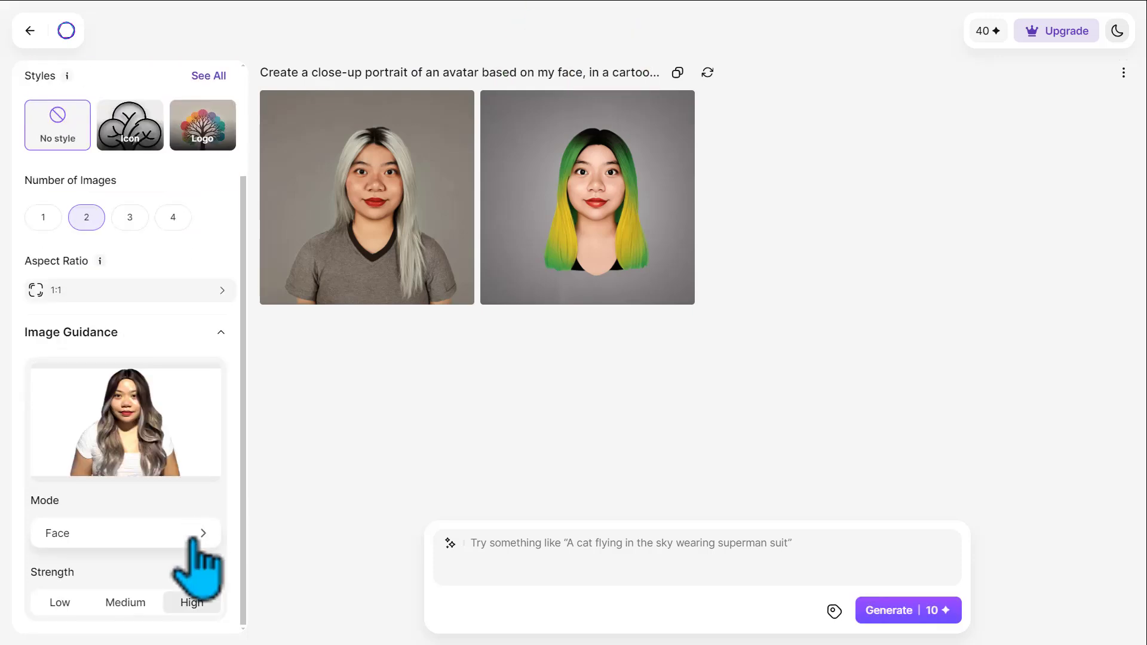
left_click(192, 538)
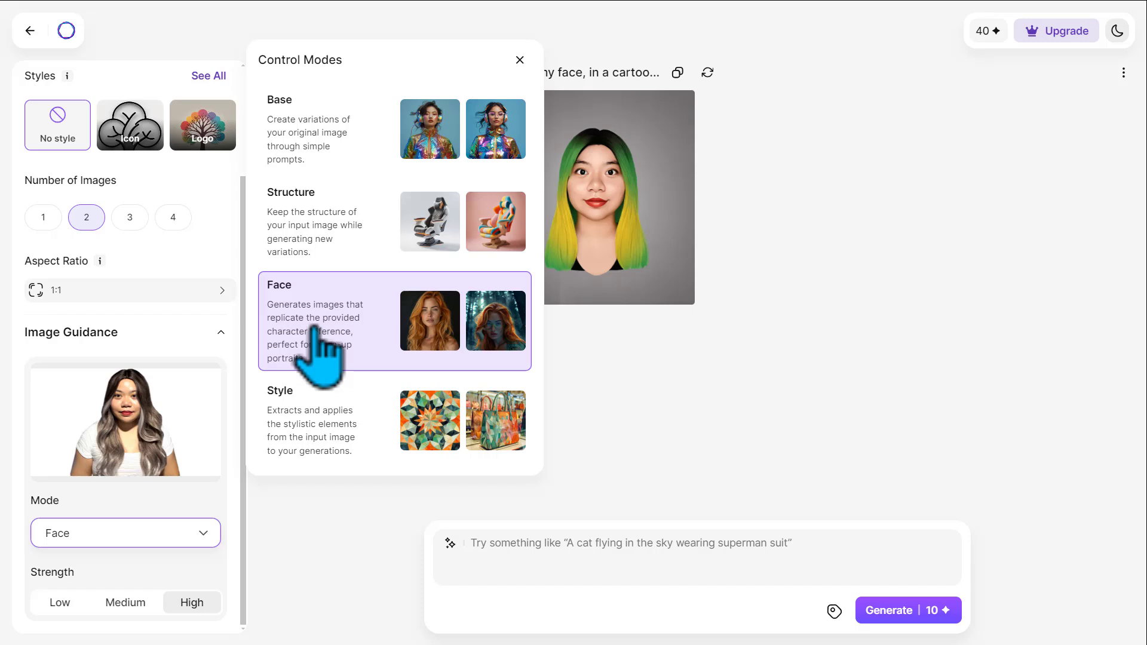
left_click(201, 532)
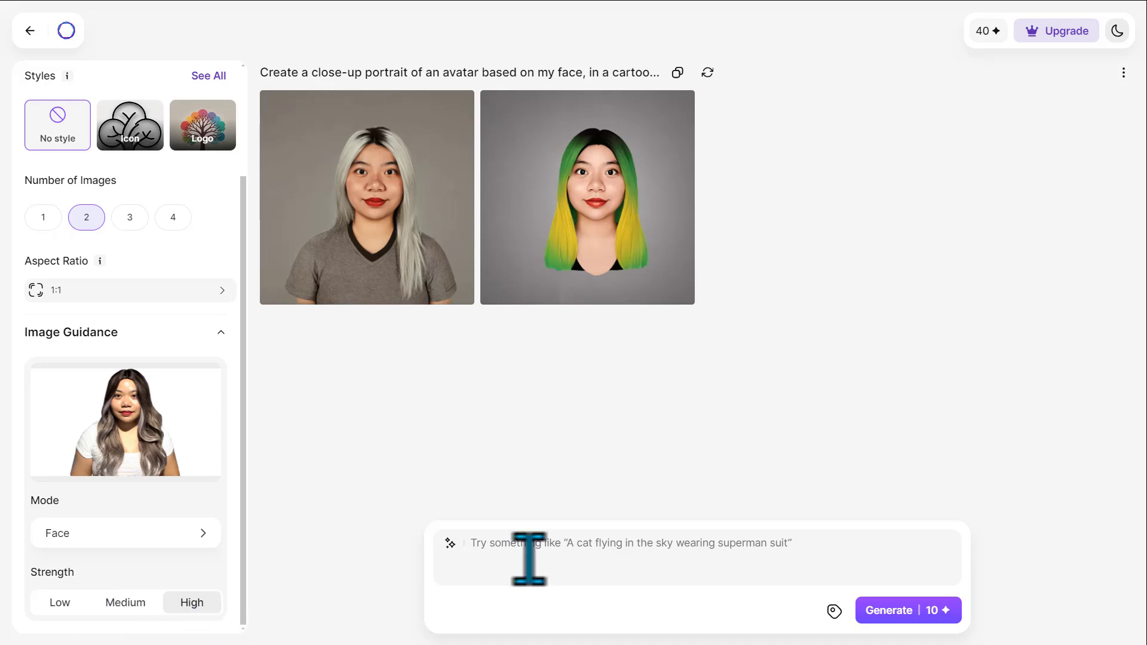
Step: Paste the cartoon close-up avatar prompt and generate face-guided portraits
left_click(620, 555)
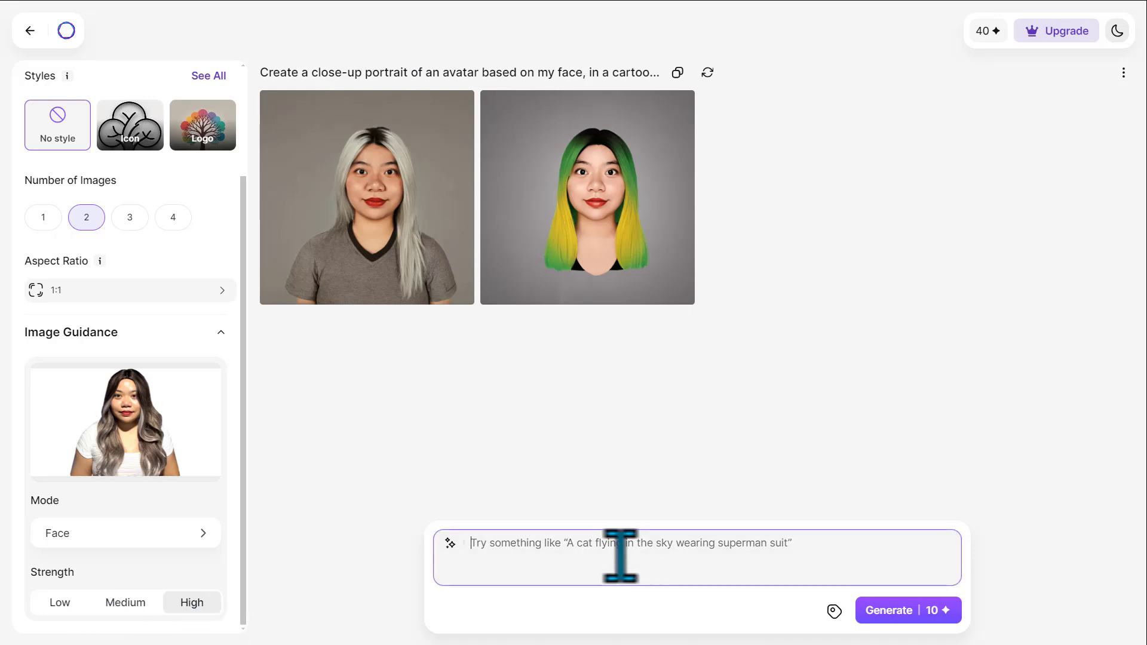
key("ctrl+v")
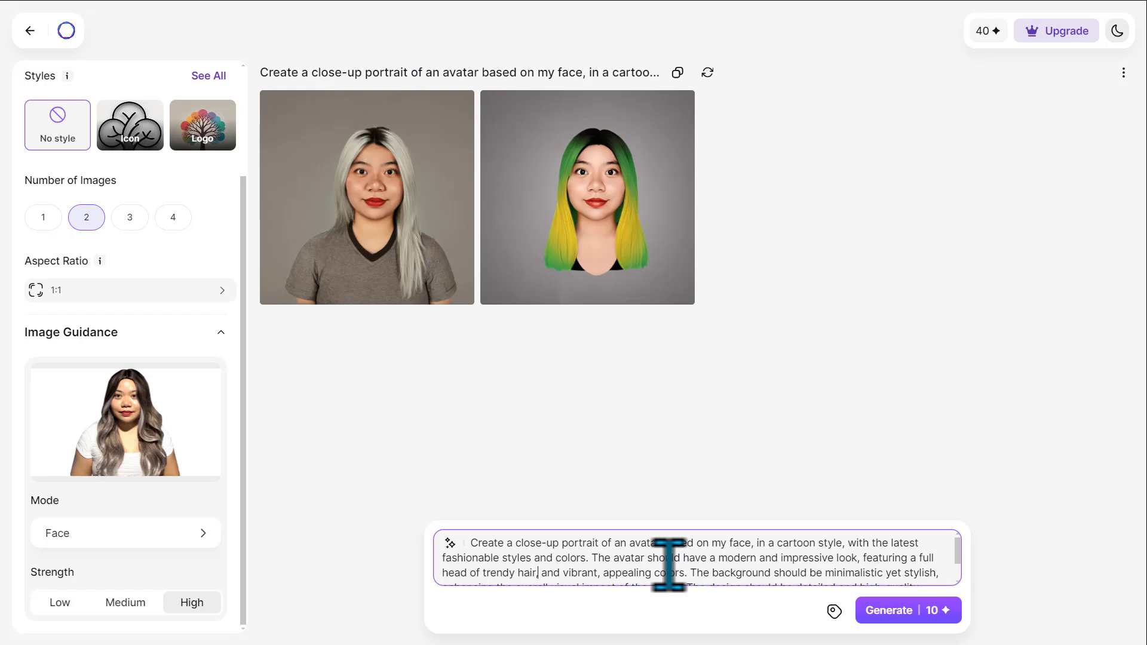
scroll(670, 566, "down", 1)
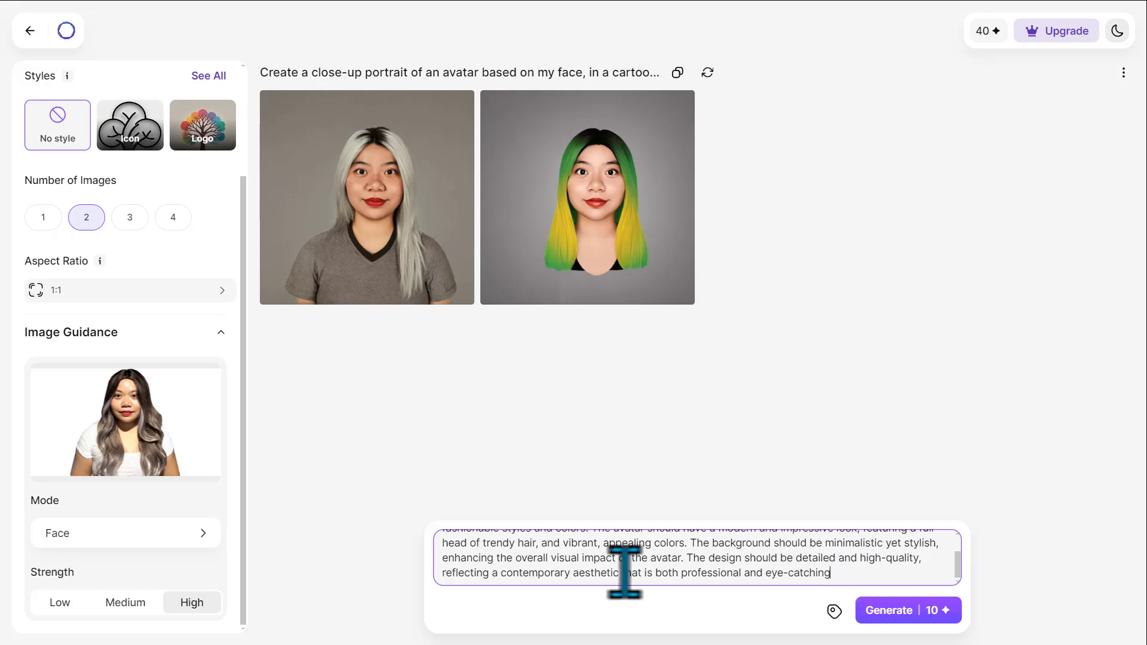
left_click(908, 612)
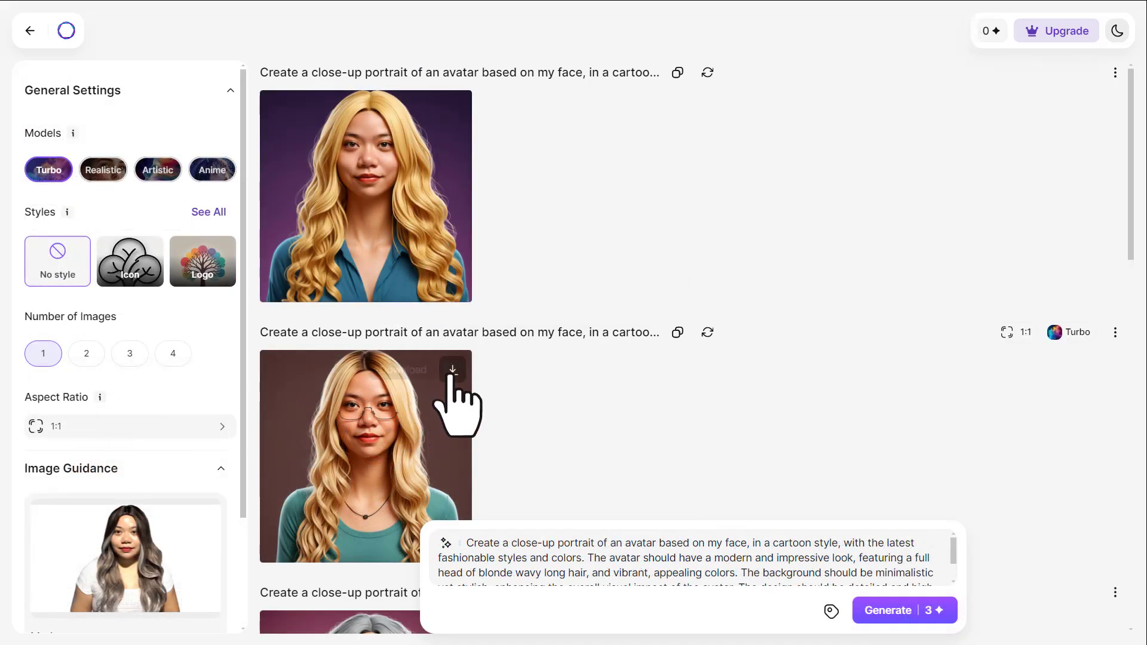
Step: Download the second portrait, the blonde avatar wearing glasses
left_click(452, 370)
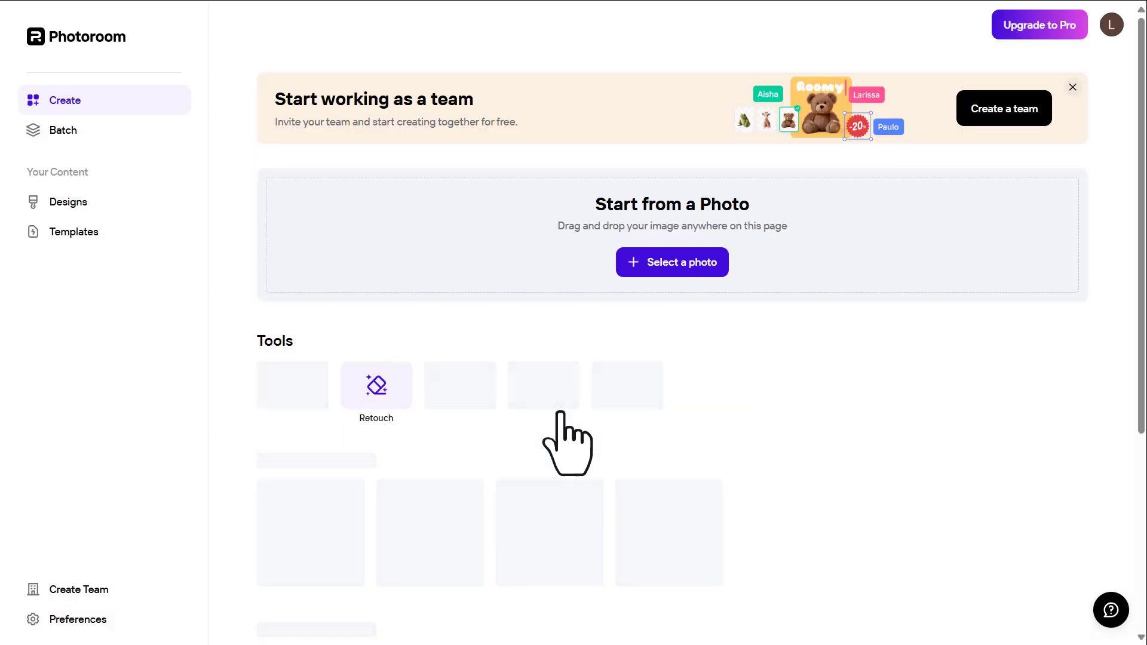
Step: Load the blonde avatar into Photoroom and download the free preview-with-logo image
left_click(692, 266)
double_click(328, 255)
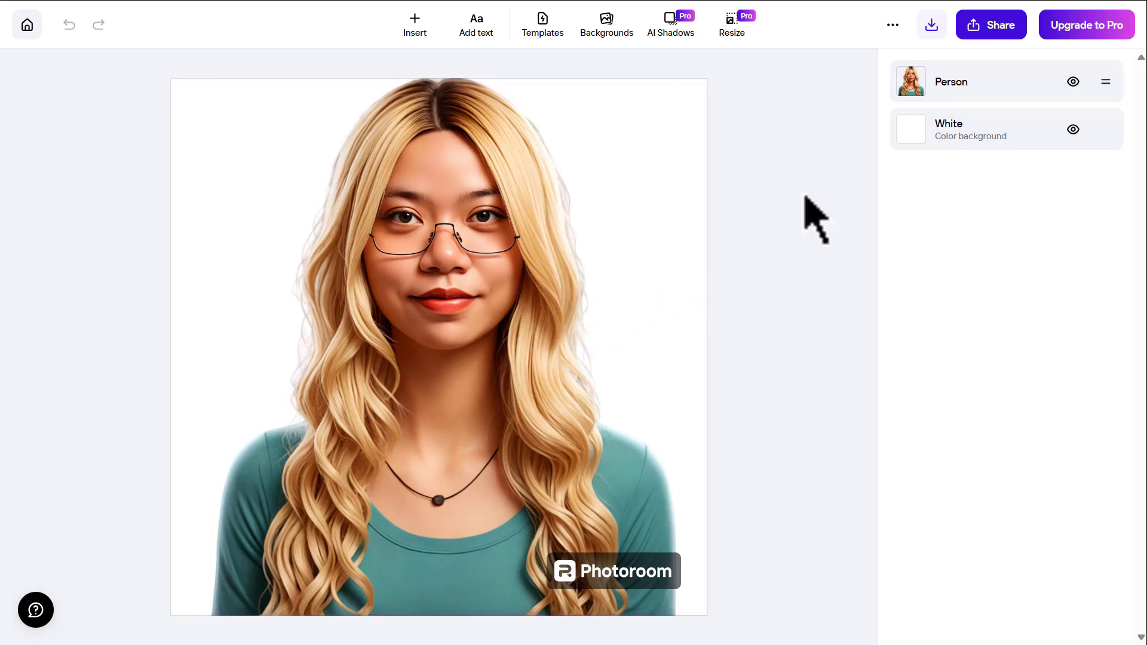
left_click(933, 25)
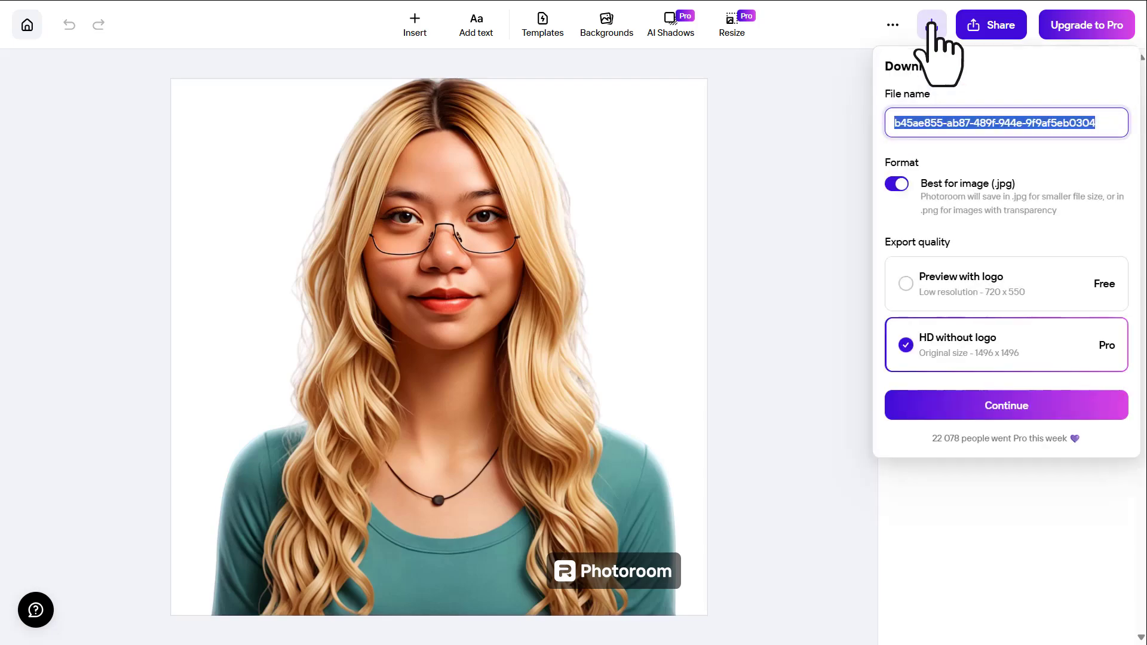
left_click(993, 292)
left_click(1032, 409)
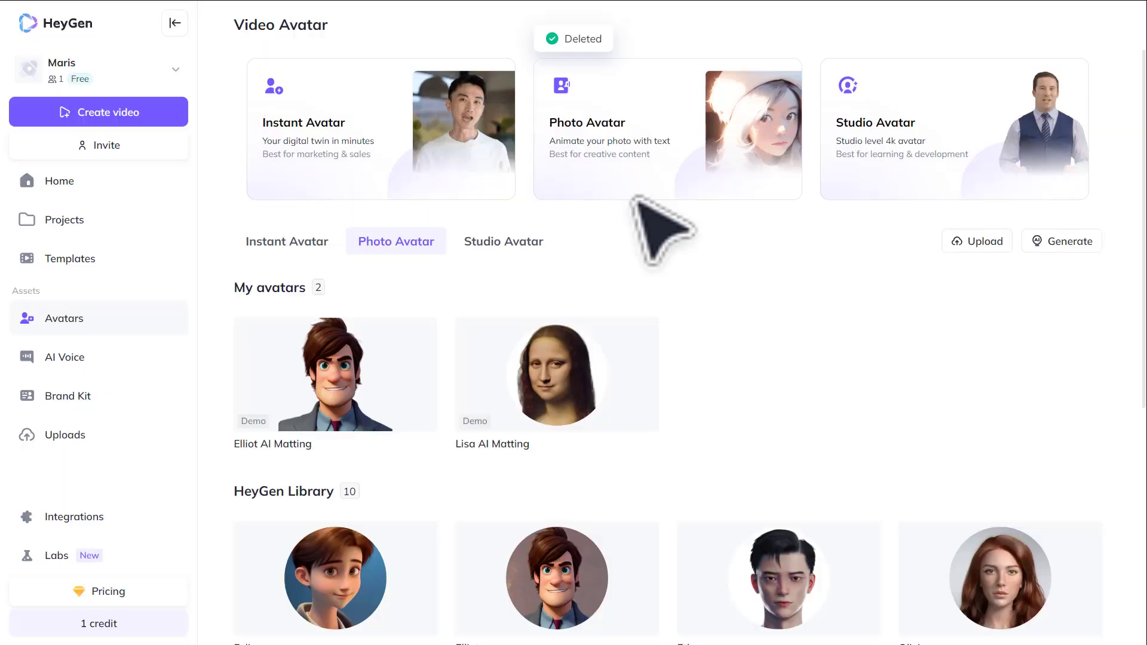
mouse_move(667, 126)
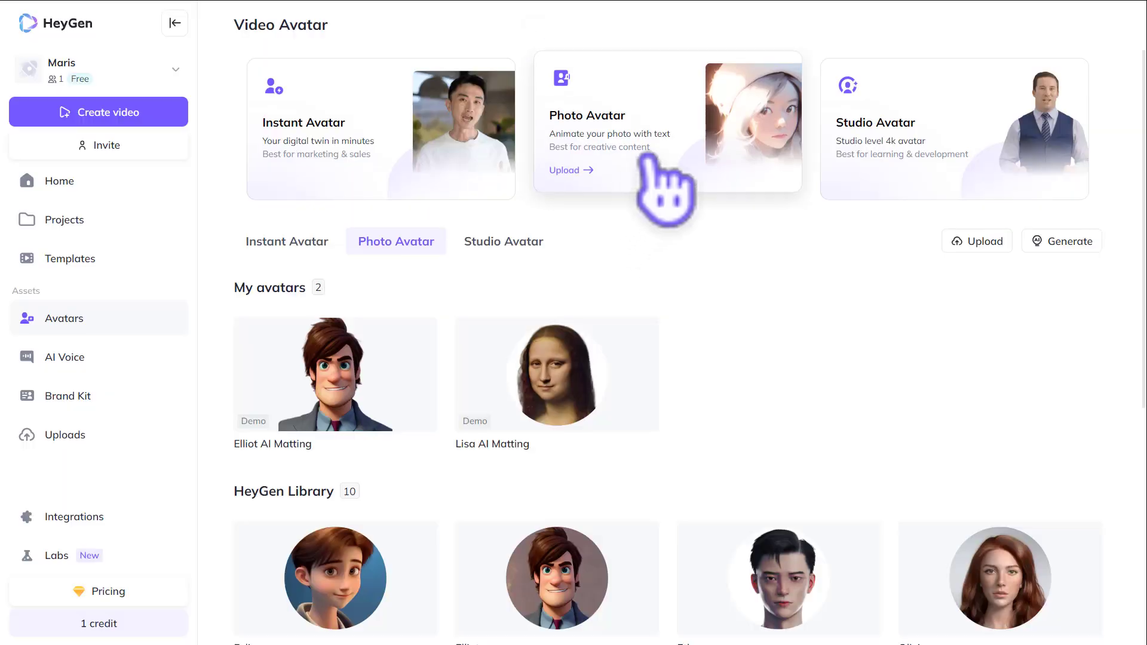
Step: Make a photo avatar from the Photoroom blonde image, start a video, and delete its welcome script
left_click(645, 160)
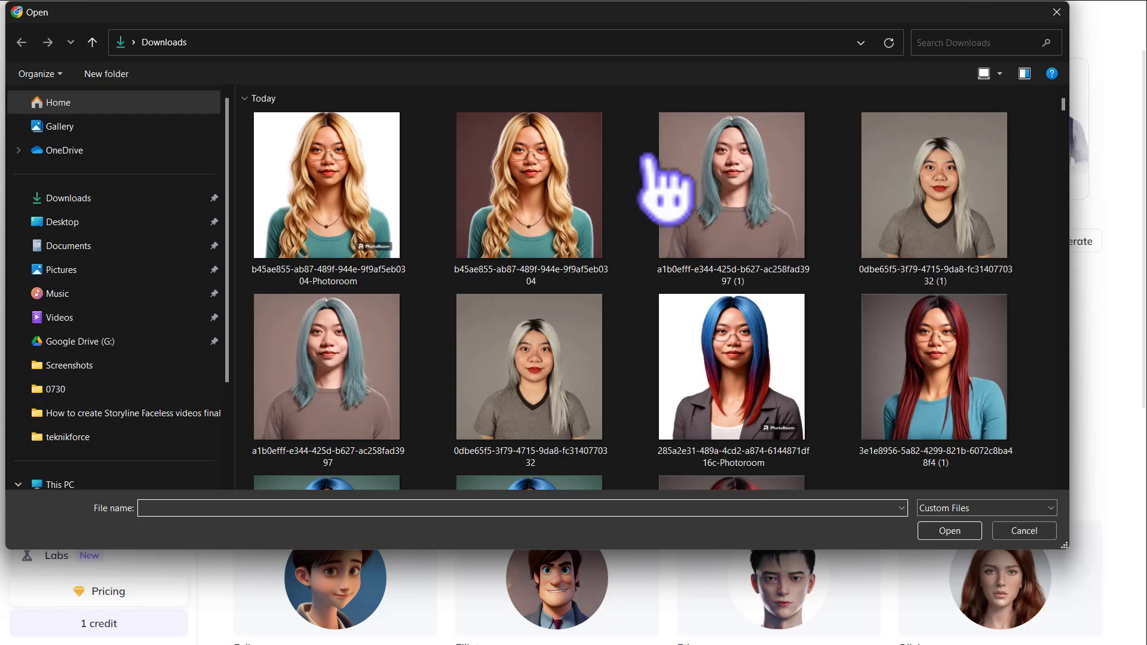
double_click(379, 218)
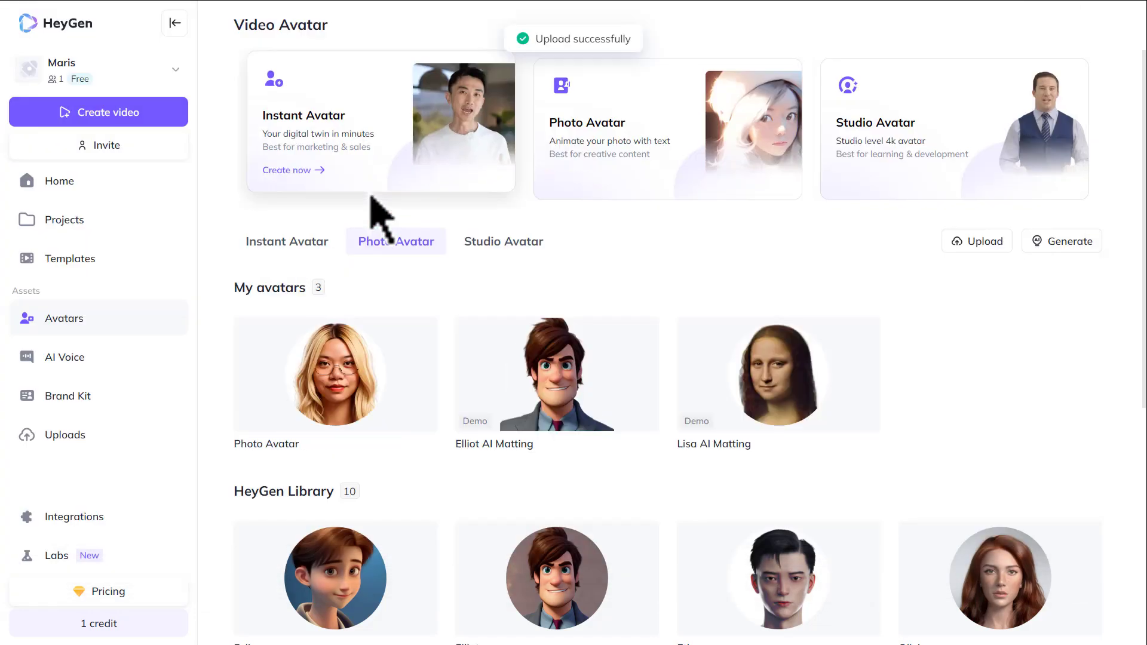
left_click(368, 389)
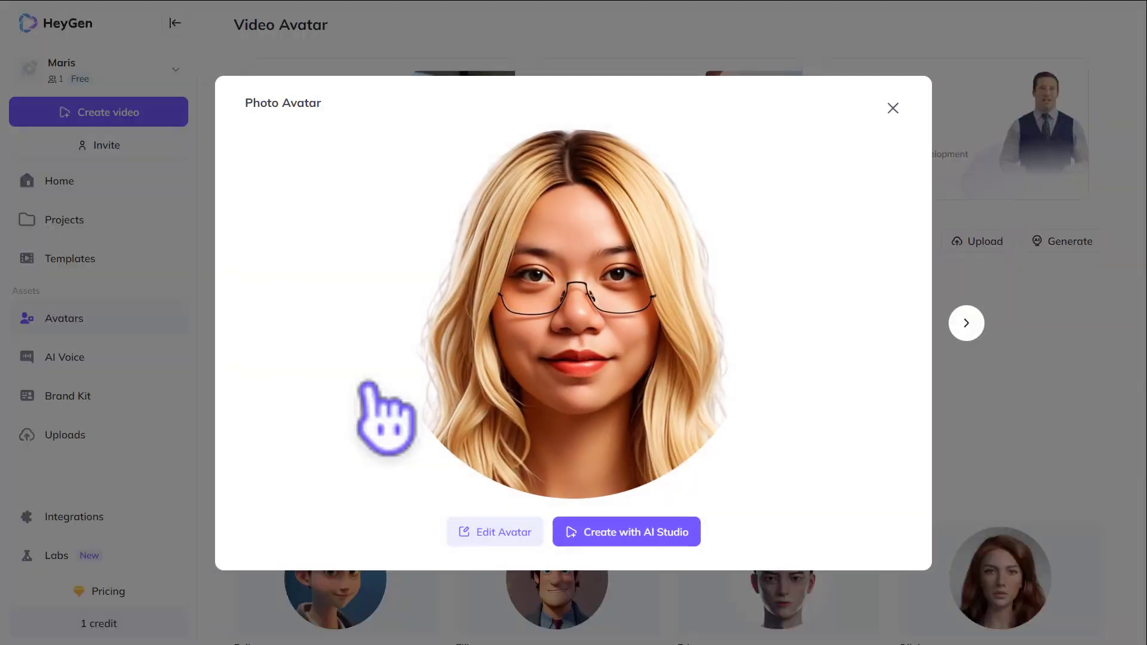
left_click(627, 531)
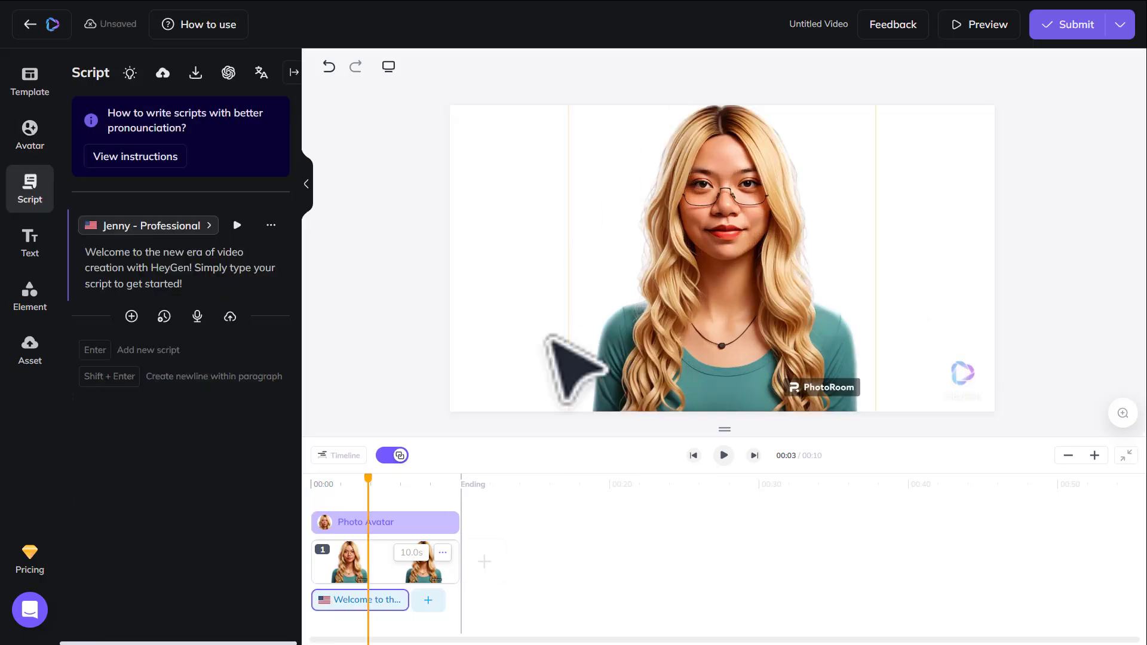
left_click(358, 598)
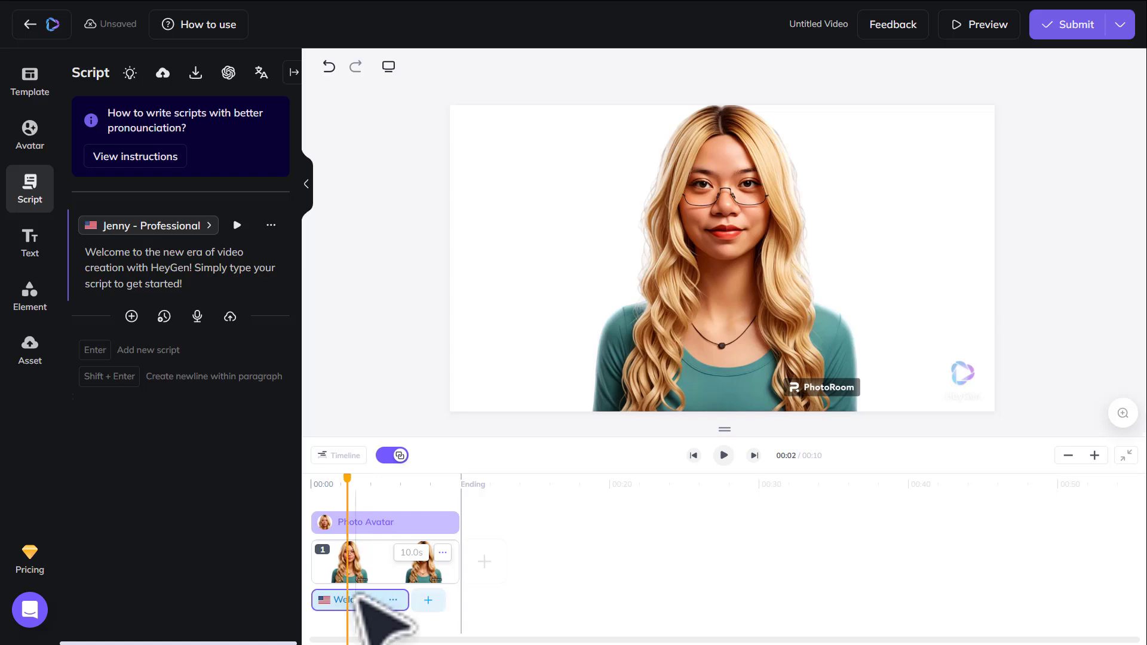
key("Delete")
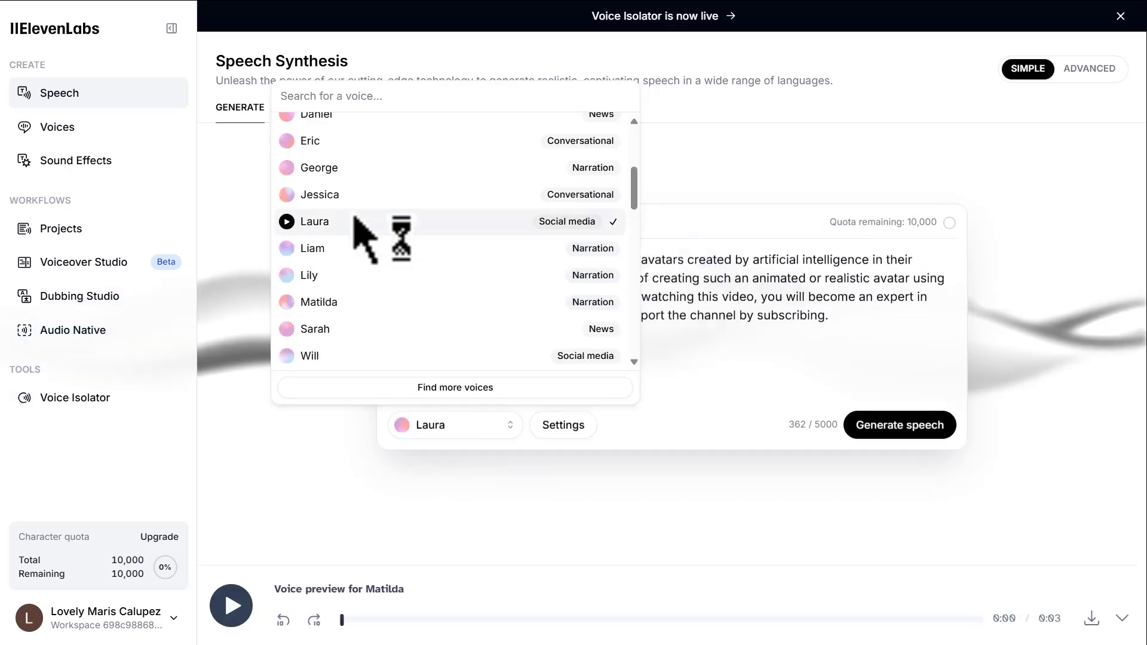
Step: Generate the intro narration in Laura's voice and download the 20-second audio
left_click(354, 222)
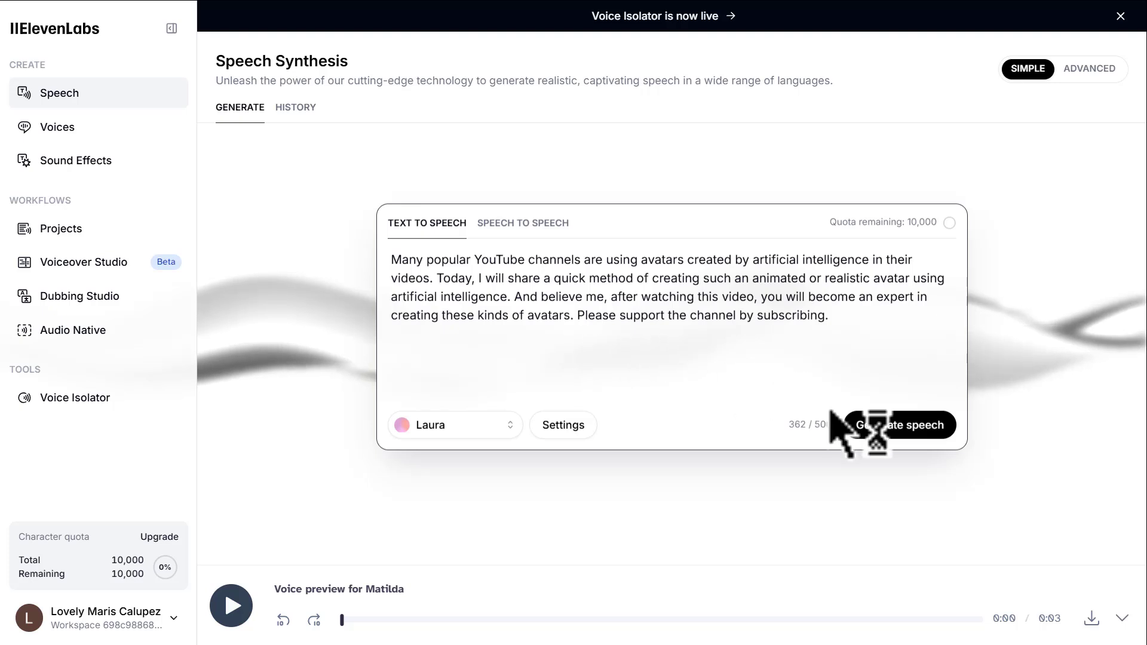
left_click(918, 430)
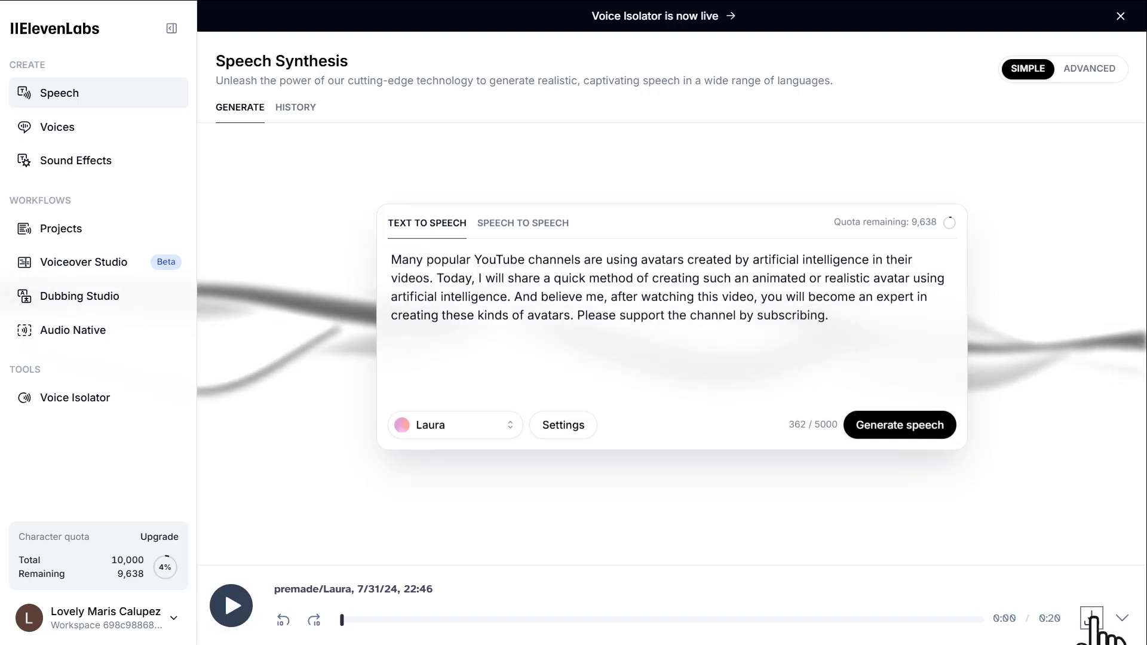
left_click(1092, 617)
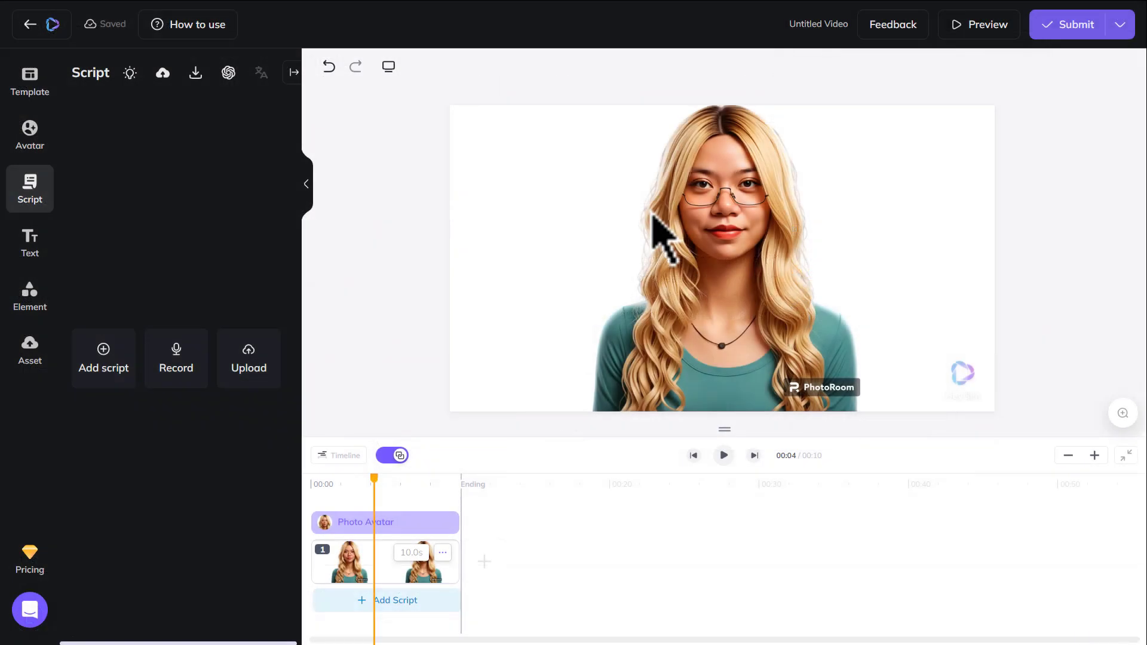
Step: Upload the ElevenLabs narration file as the avatar's audio script and submit the video
left_click(430, 597)
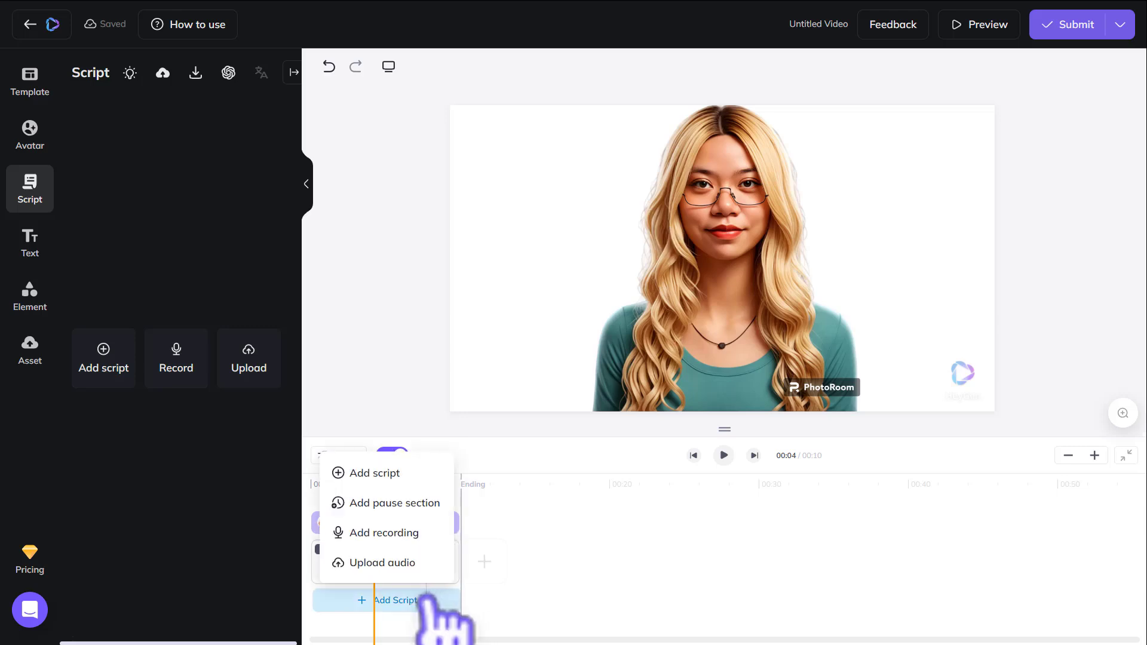
left_click(417, 574)
left_click(421, 596)
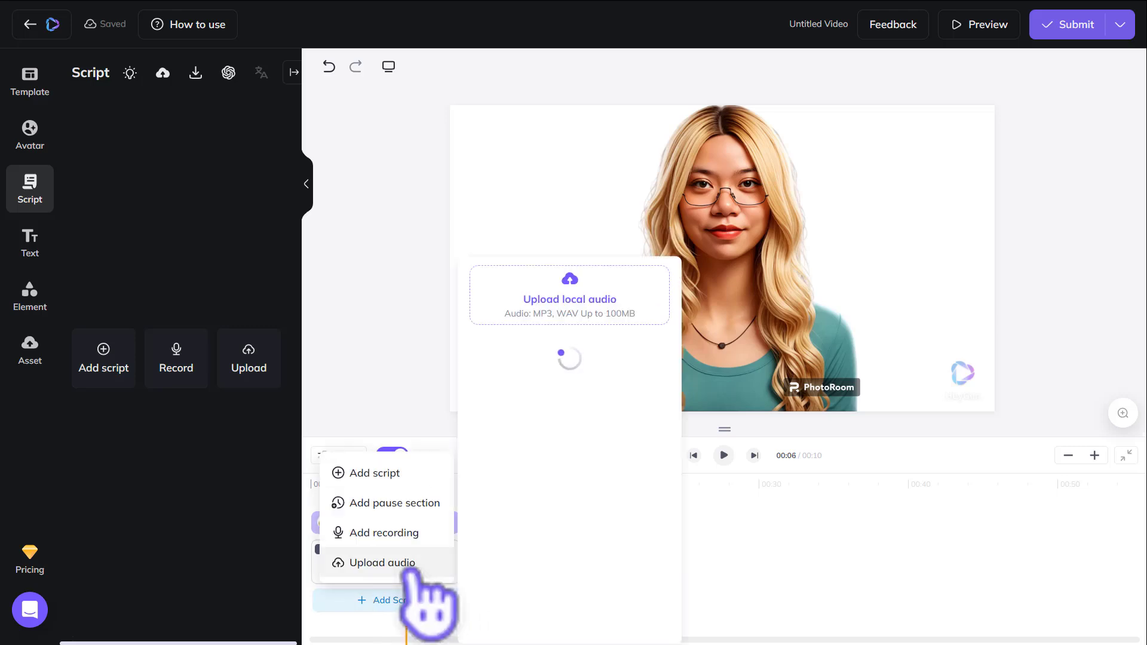
left_click(560, 311)
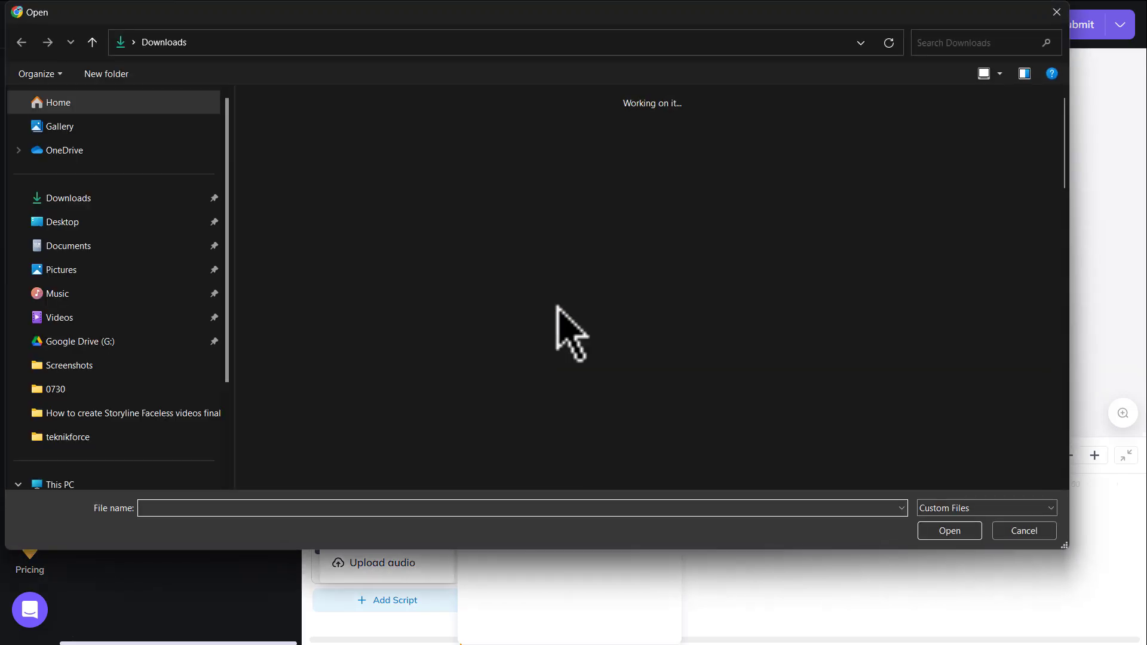
double_click(345, 258)
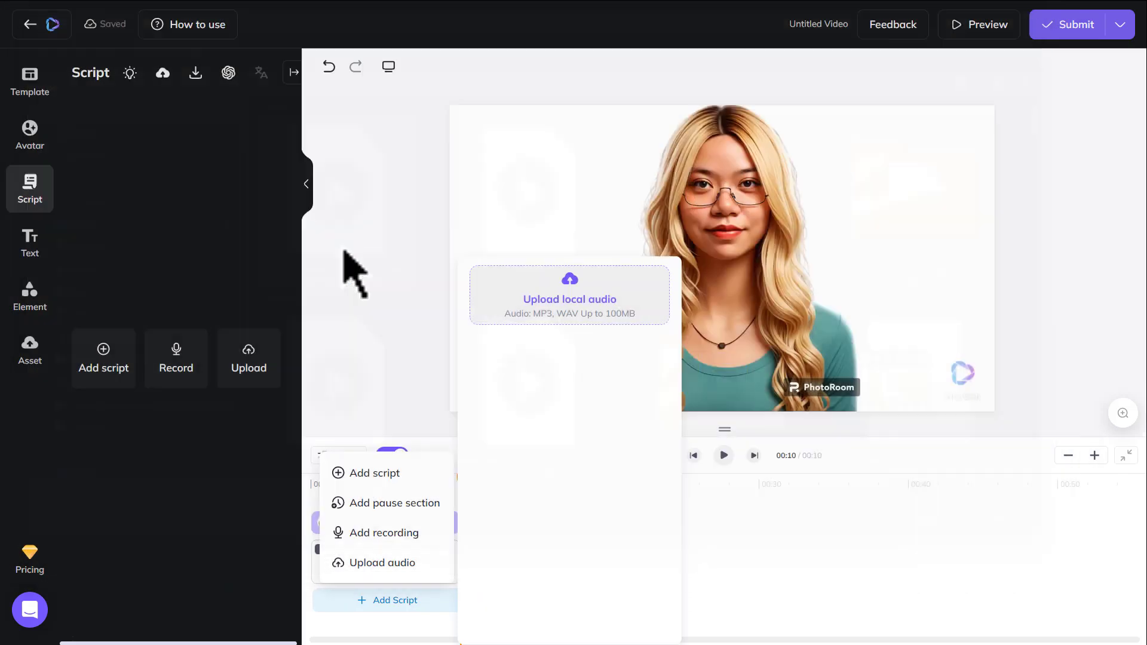
left_click(1075, 27)
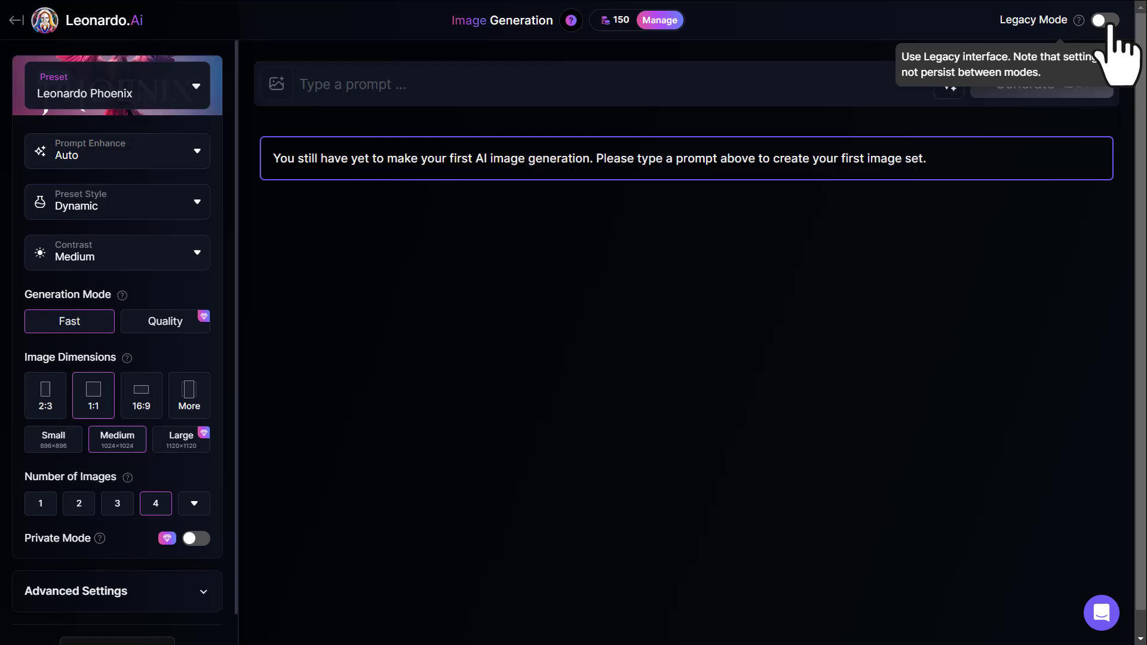
Step: Turn on Legacy Mode and remove the lowercase first letter of the tech workspace prompt
left_click(1107, 24)
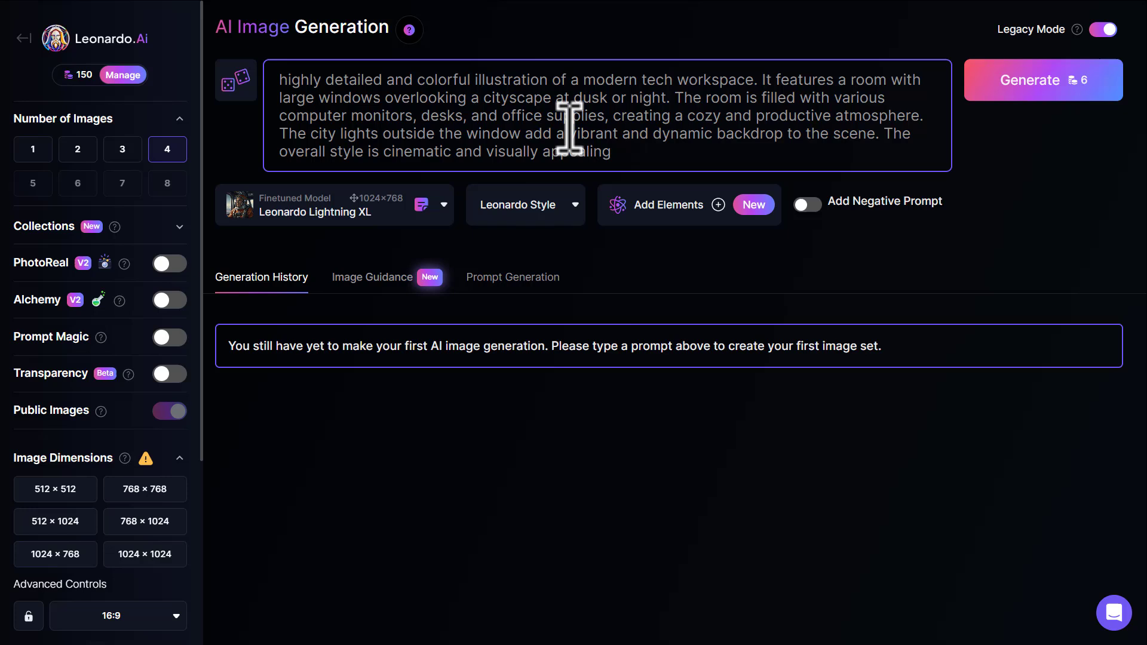
left_click(288, 79)
key("BackSpace")
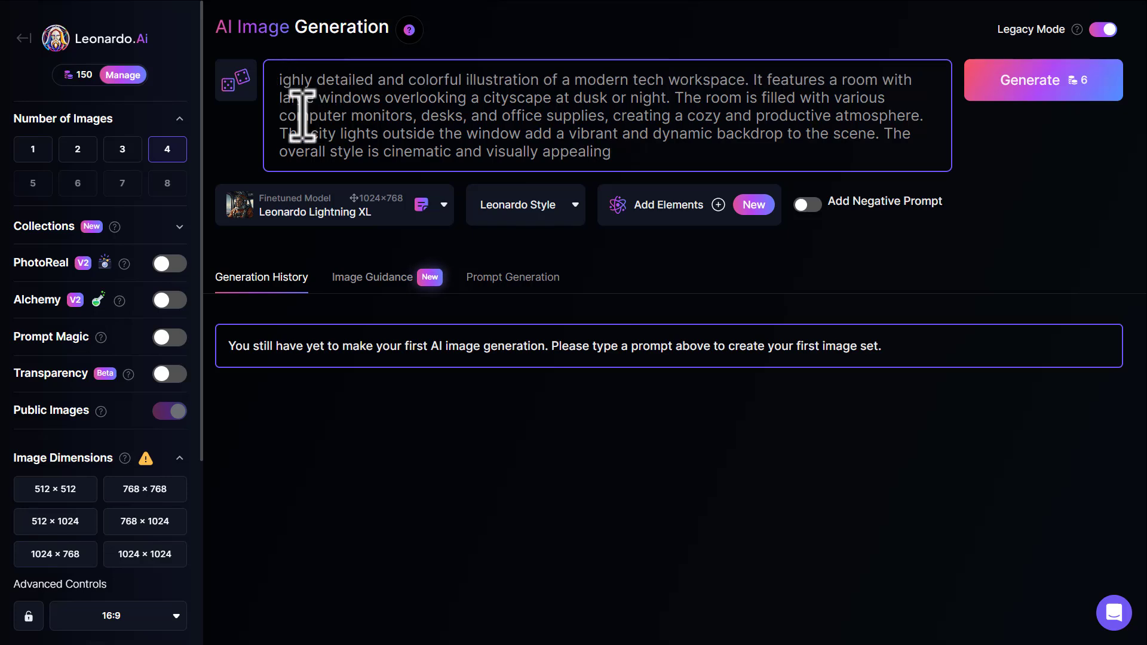
type("H")
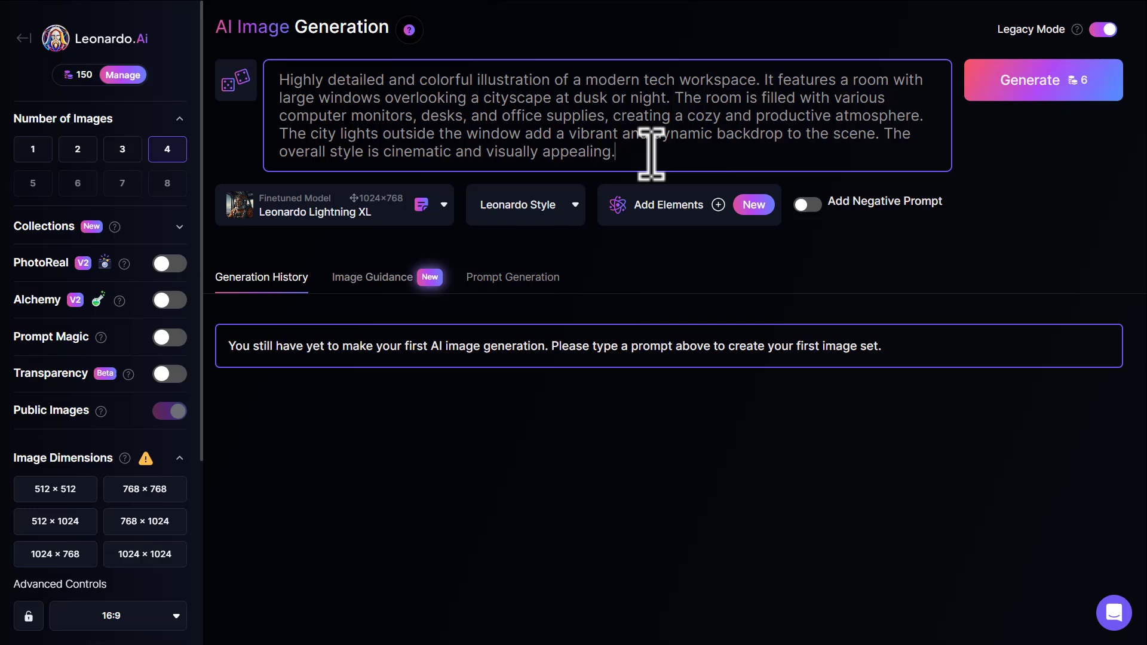
Step: Upload a workspace picture as image guidance and generate four images at 0.90 strength
left_click(392, 282)
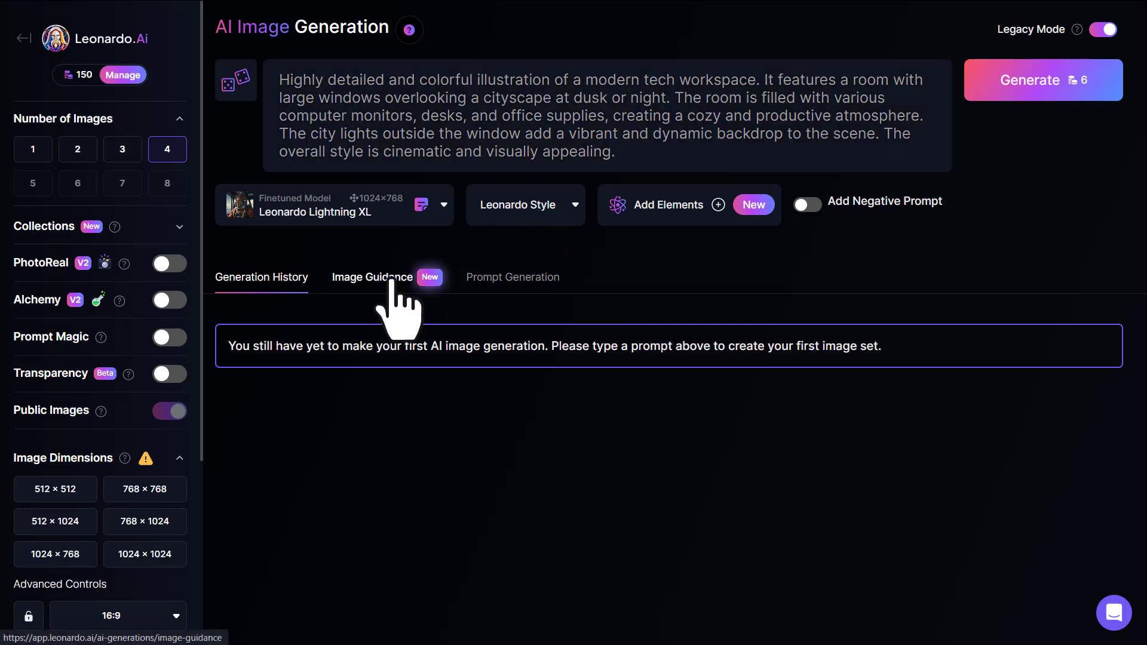
left_click(392, 283)
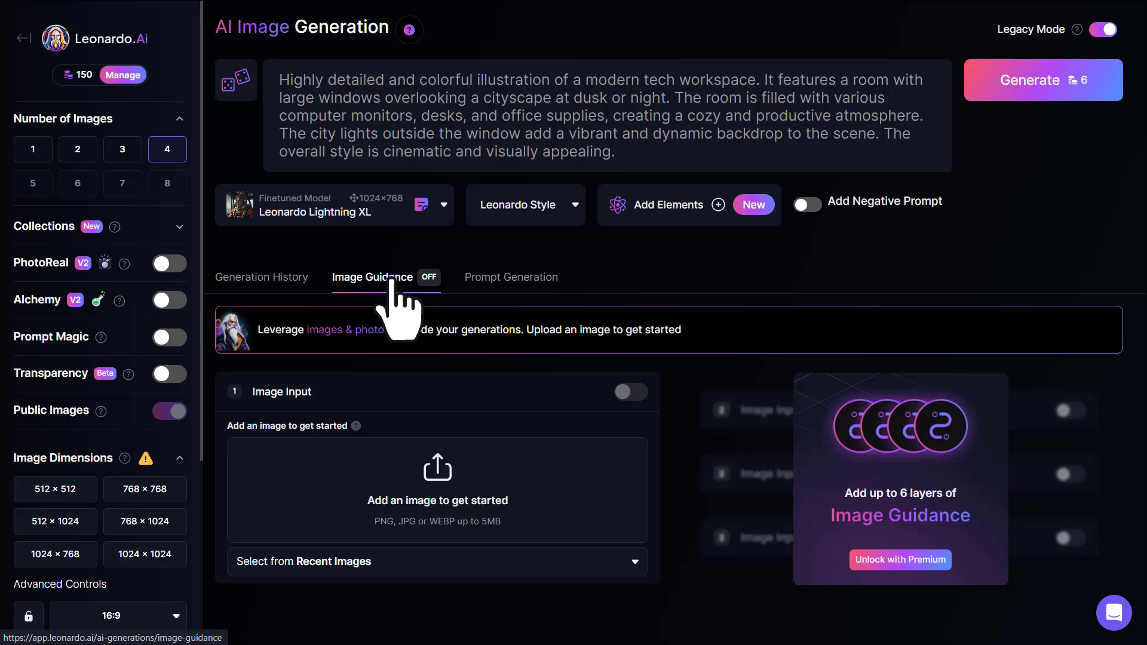
left_click(439, 473)
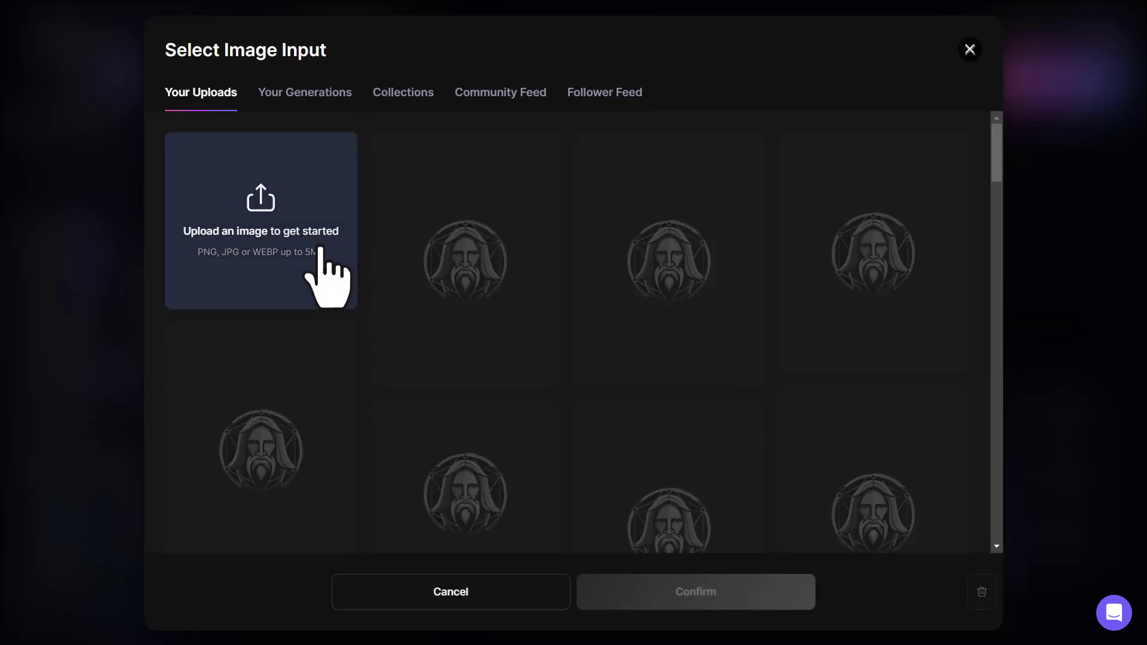
left_click(327, 277)
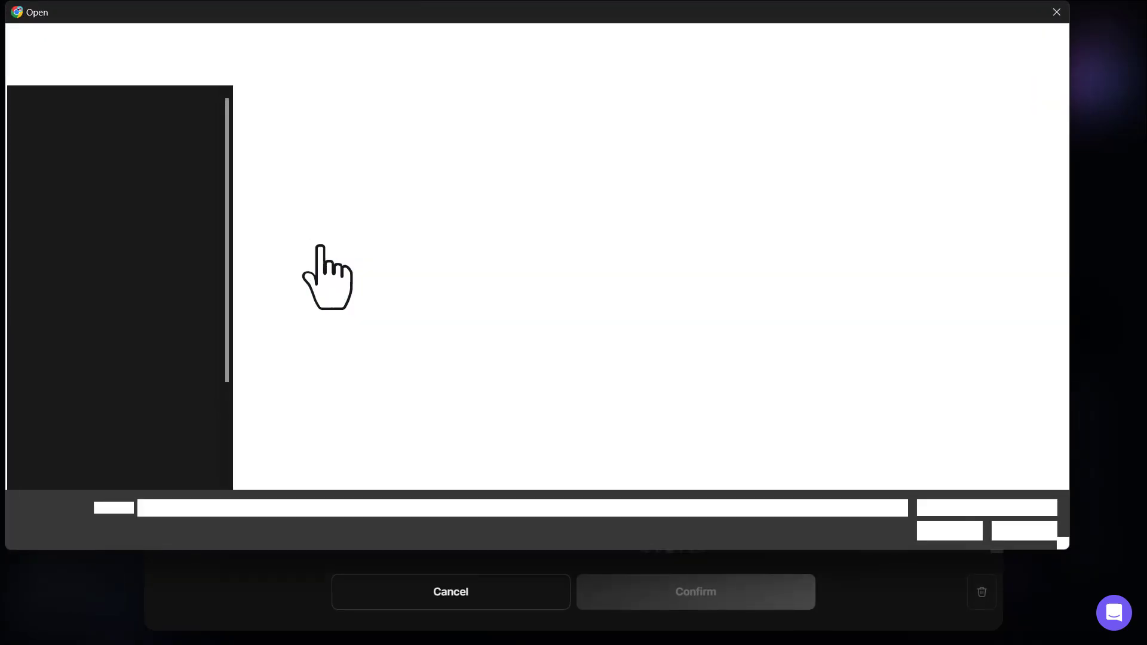
key("Escape")
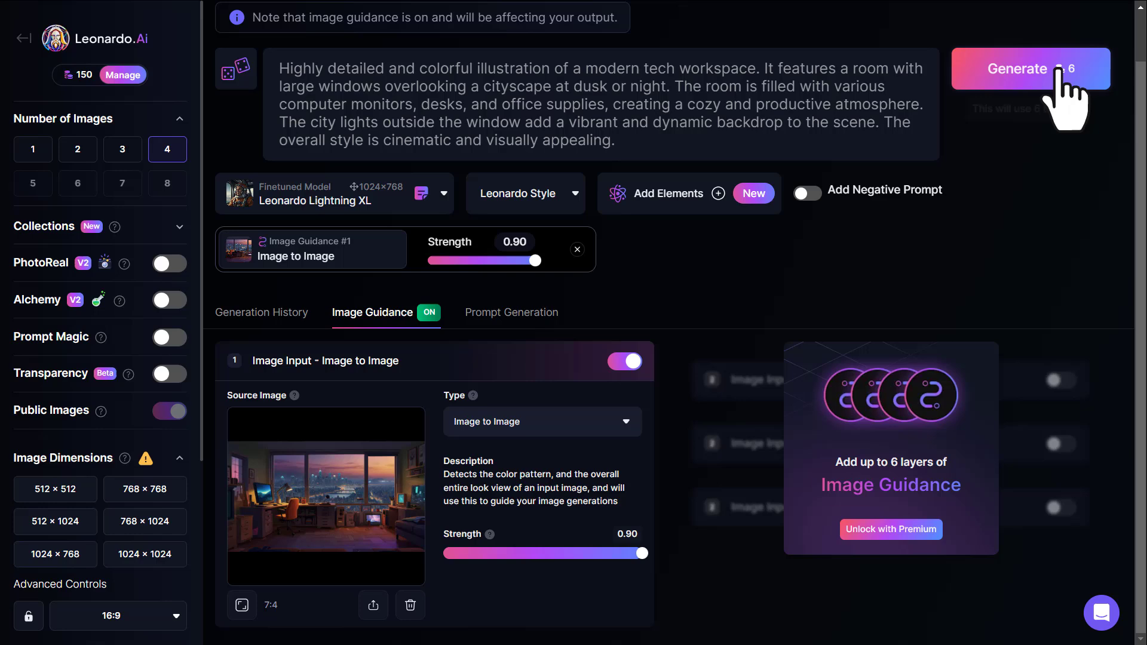
left_click(1050, 81)
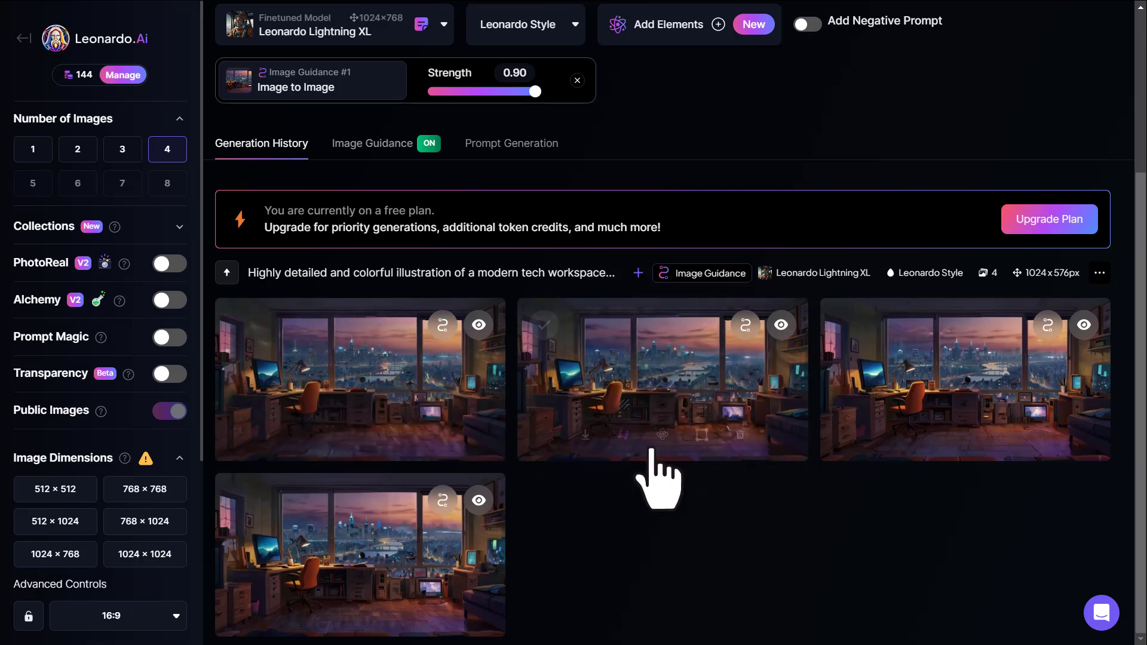
Step: Disable the Image Input guidance and generate four new workspace images from the prompt alone
left_click(384, 144)
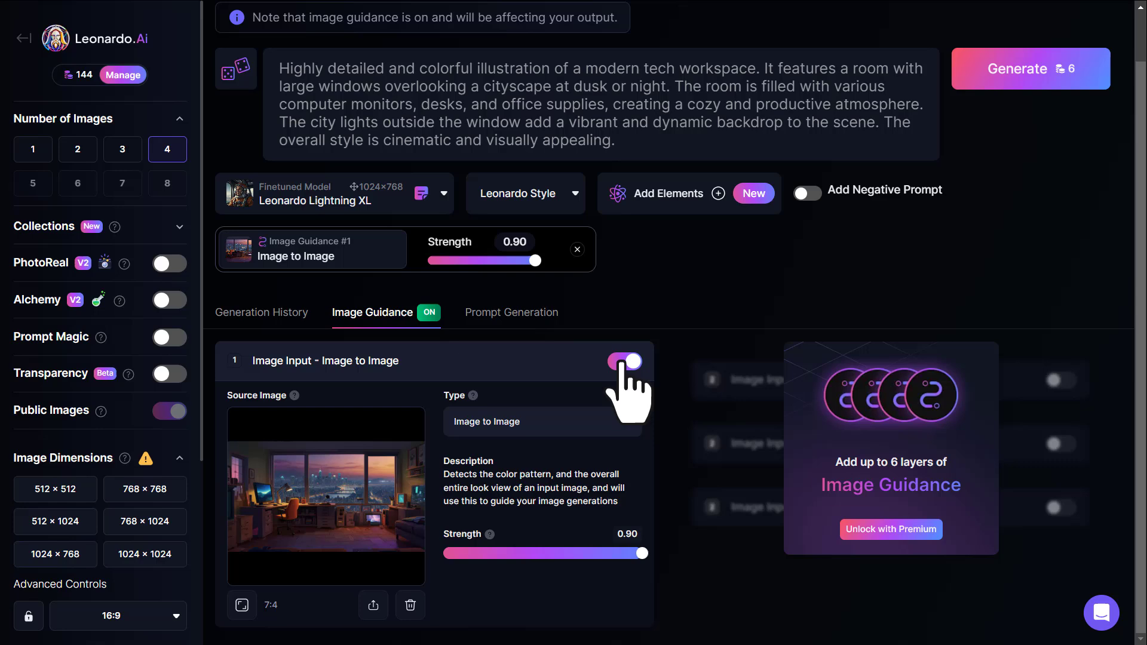
left_click(625, 363)
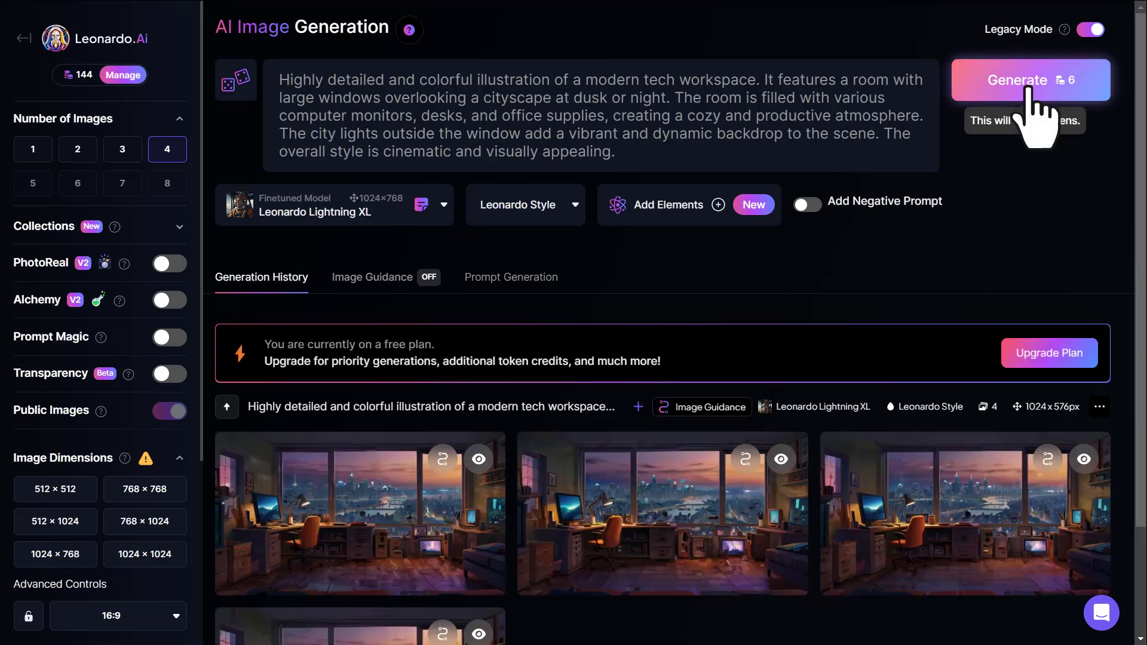
left_click(1030, 88)
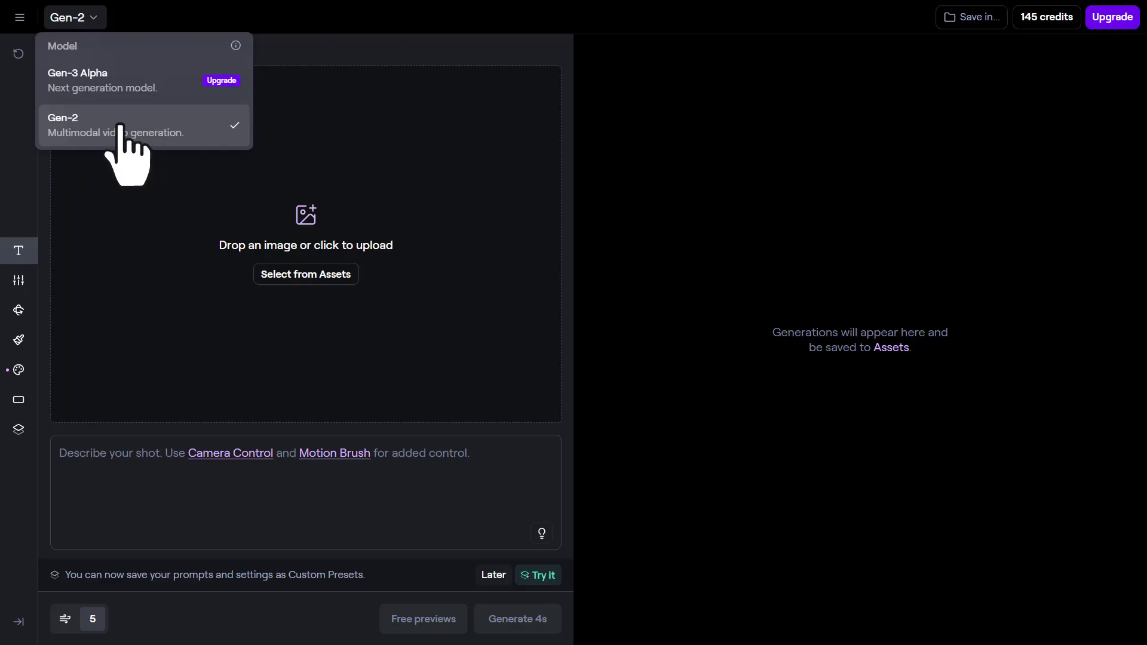
Step: Load the generated workspace image into Gen-2 and motion-brush its sky area
left_click(108, 116)
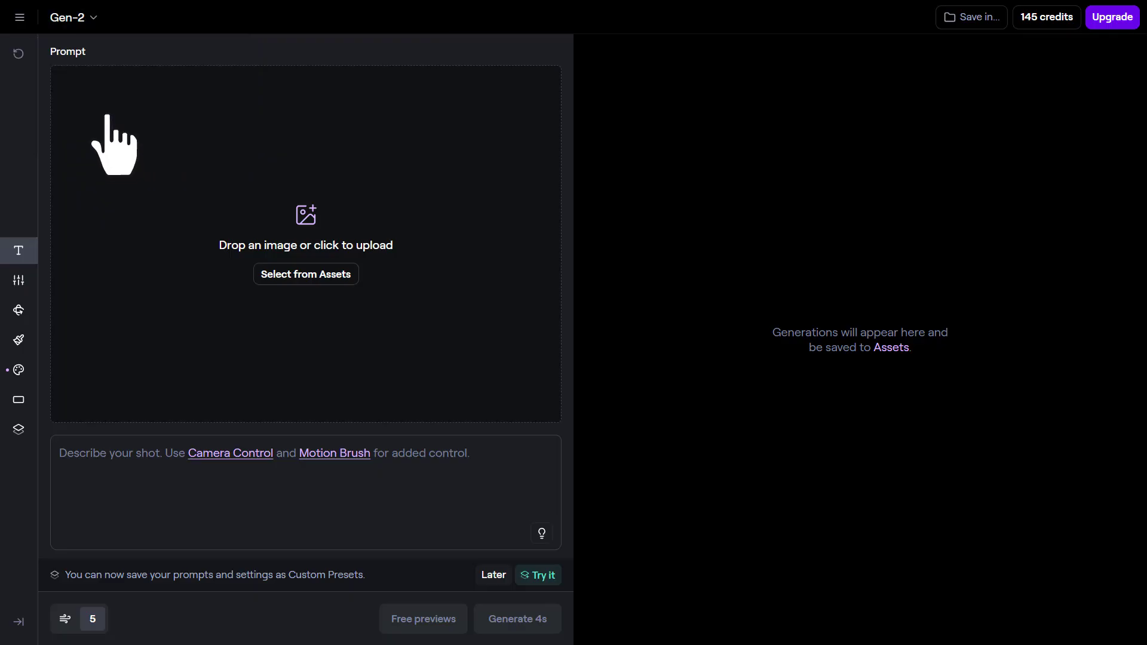
left_click(315, 274)
left_click(314, 282)
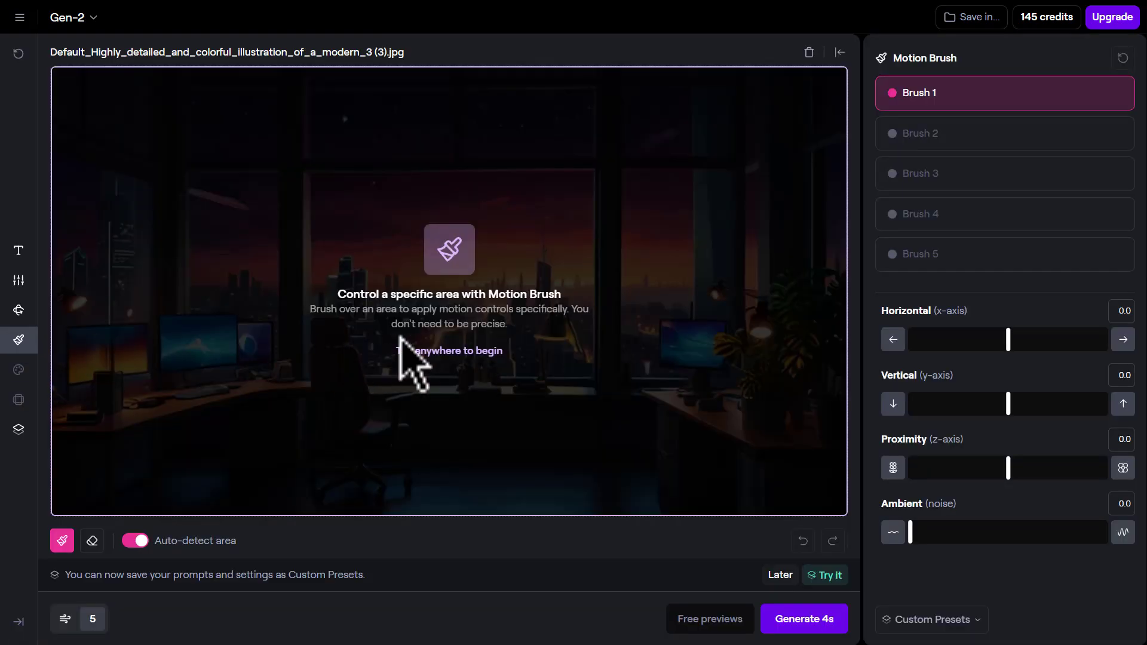
left_click(448, 354)
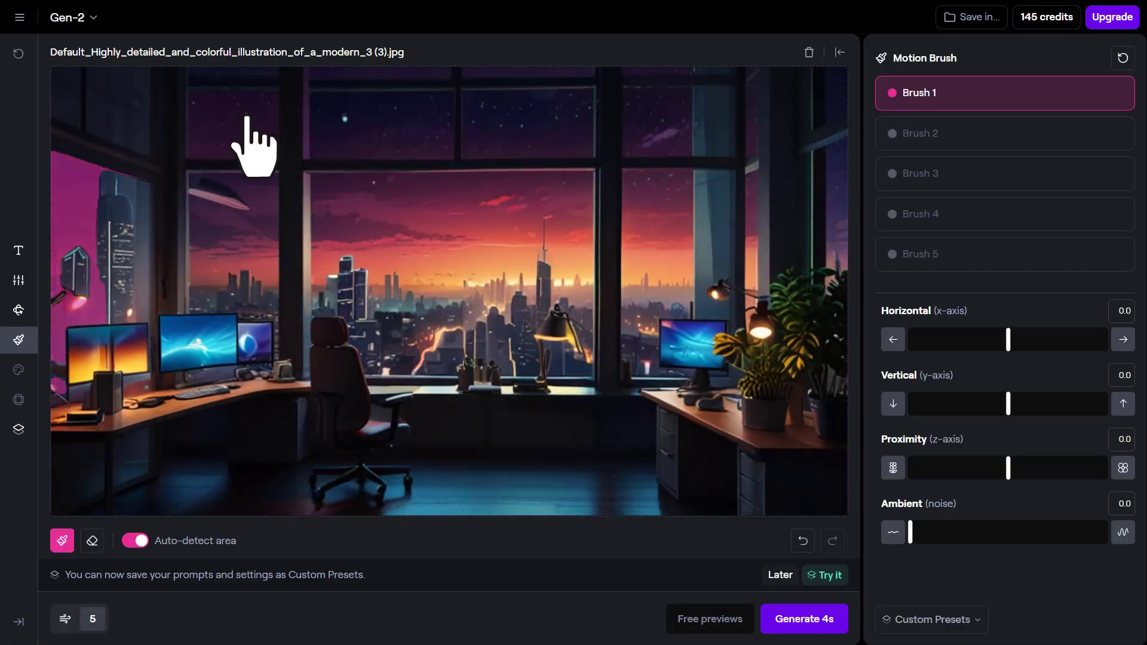
left_click(250, 121)
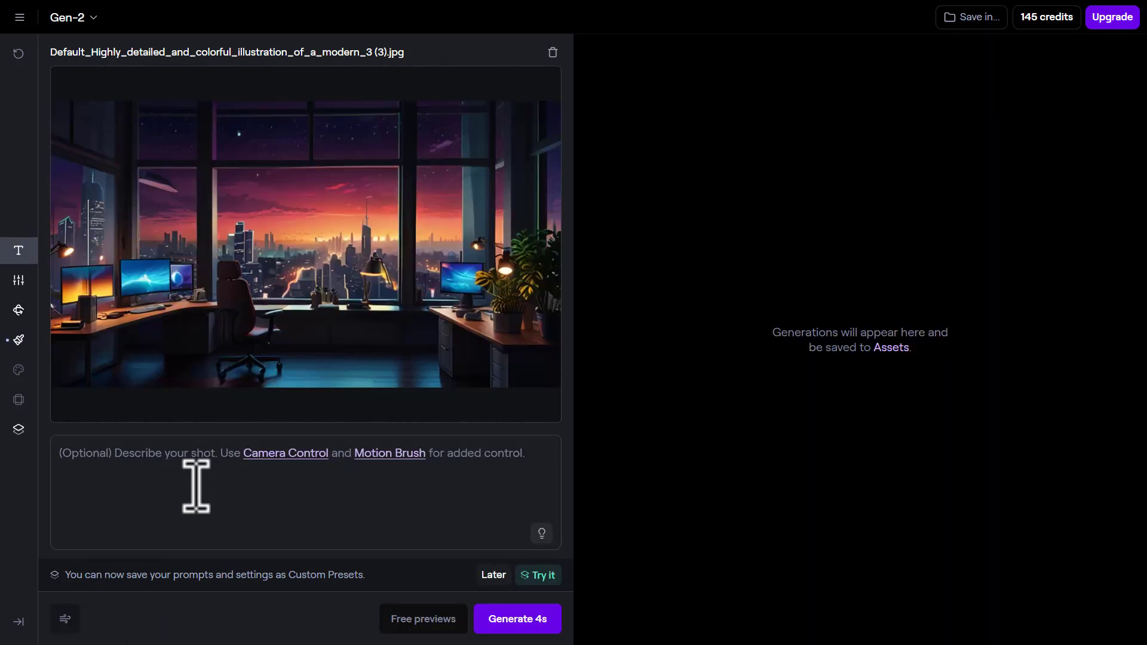
type("Clou")
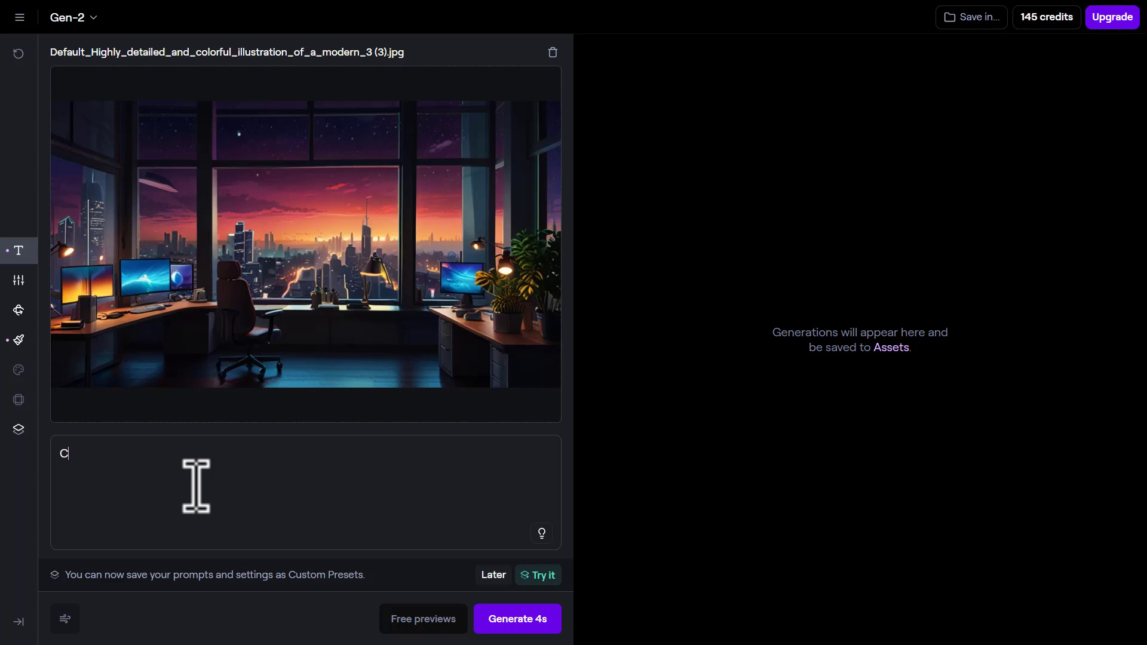
type("ds")
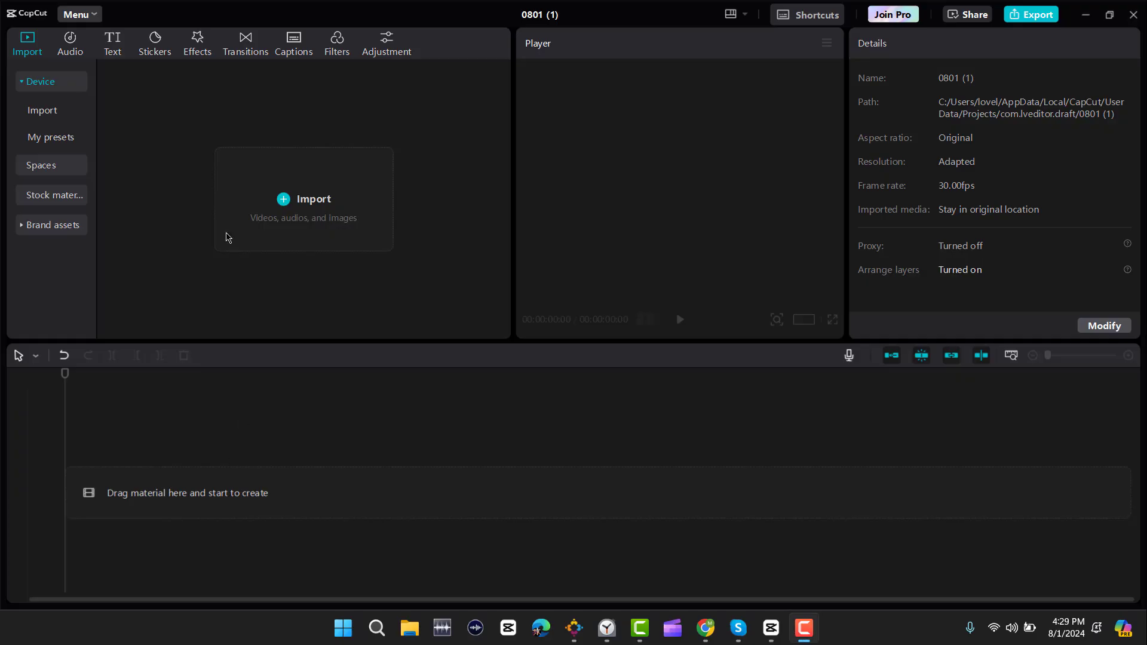
Step: Import the five media files and place the background video as a timeline track
left_click(273, 248)
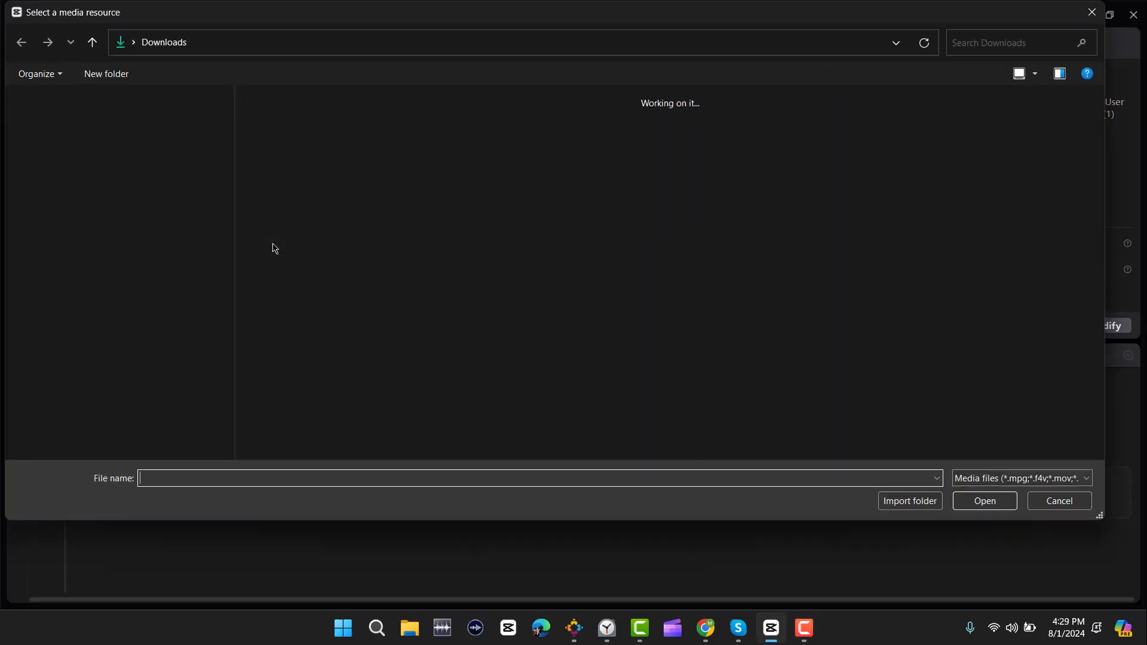
left_click(984, 508)
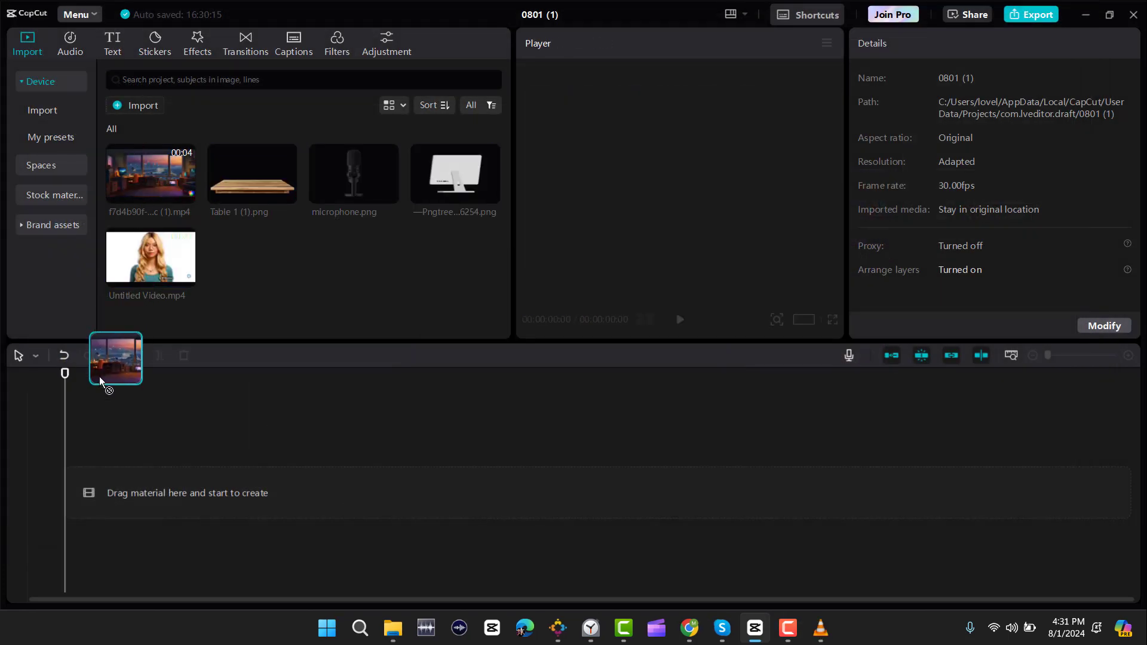
left_click_drag(152, 175, 79, 490)
left_click_drag(149, 451, 149, 451)
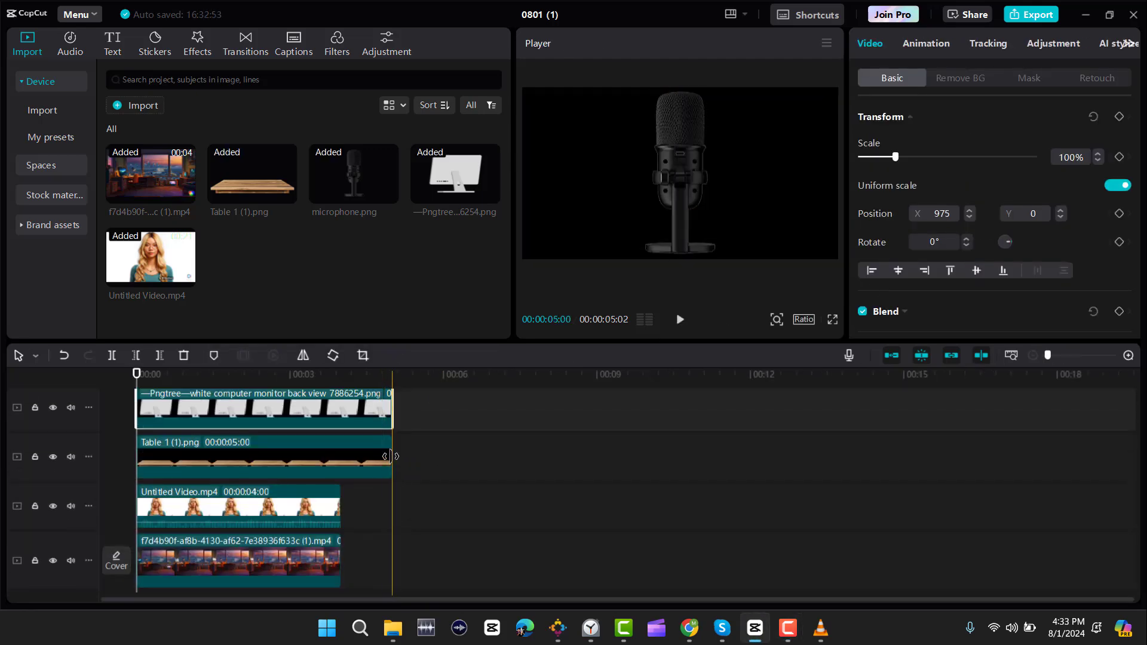
Step: Trim the table clip and remove the avatar's white background with Custom removal
left_click_drag(392, 456, 341, 456)
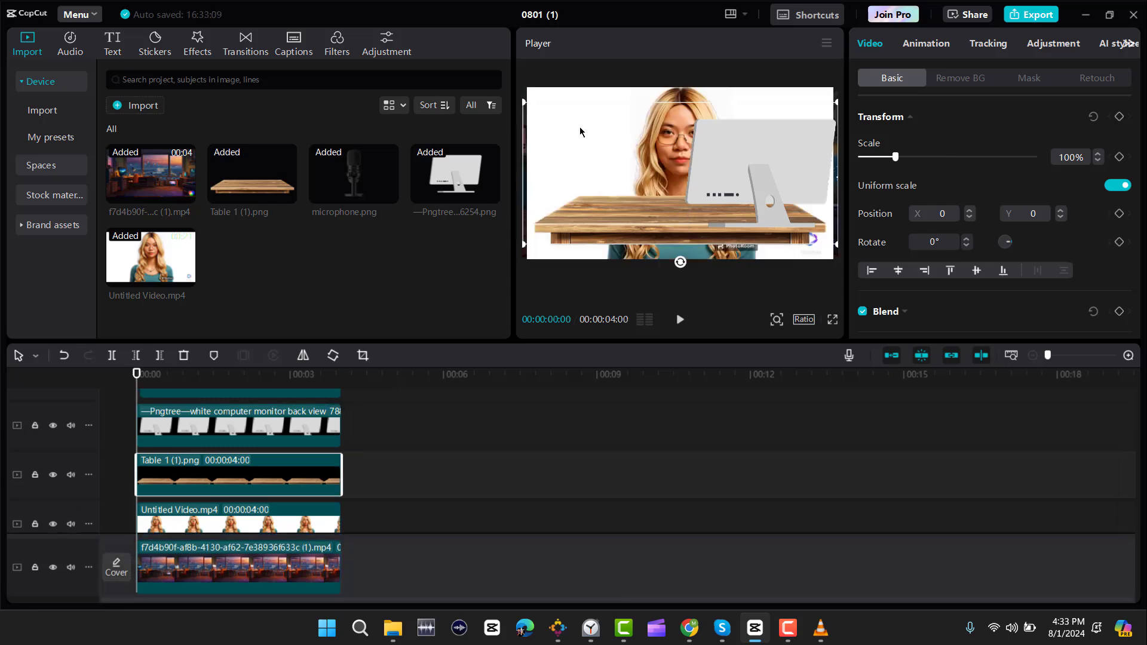
left_click(616, 93)
left_click(799, 93)
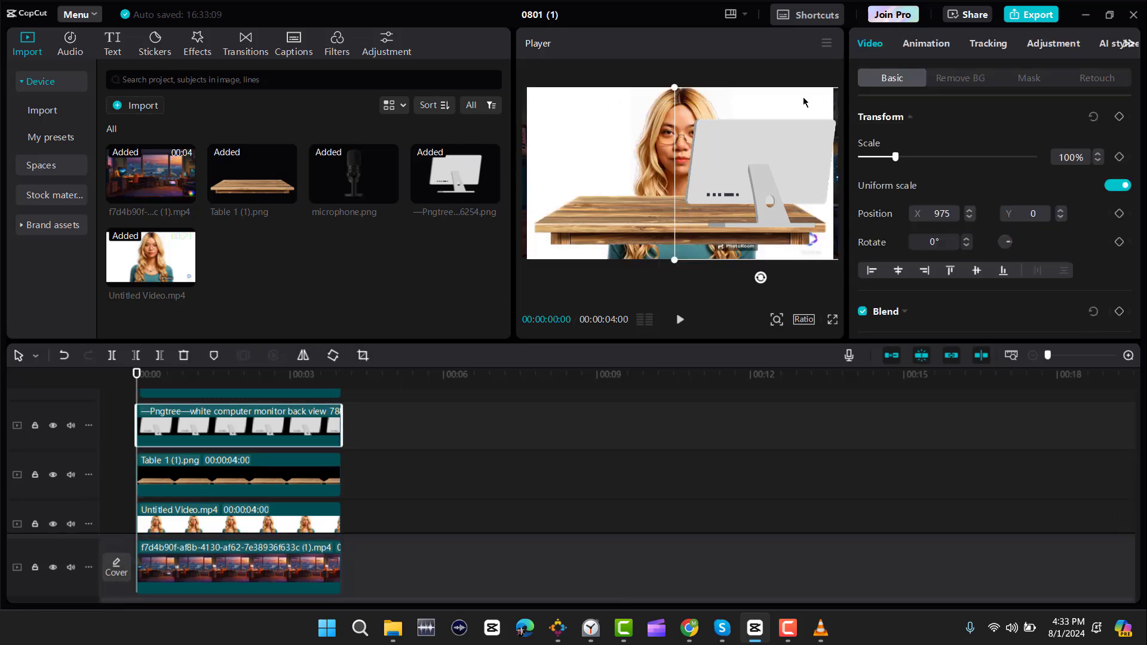
left_click(959, 78)
left_click(862, 176)
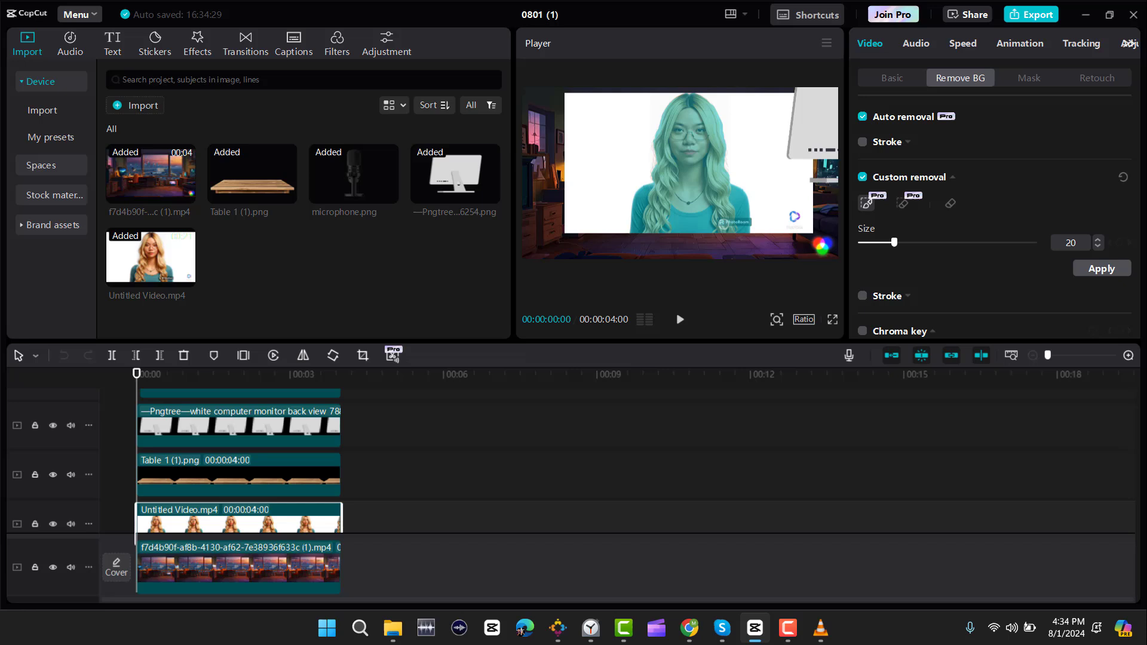
left_click(1101, 268)
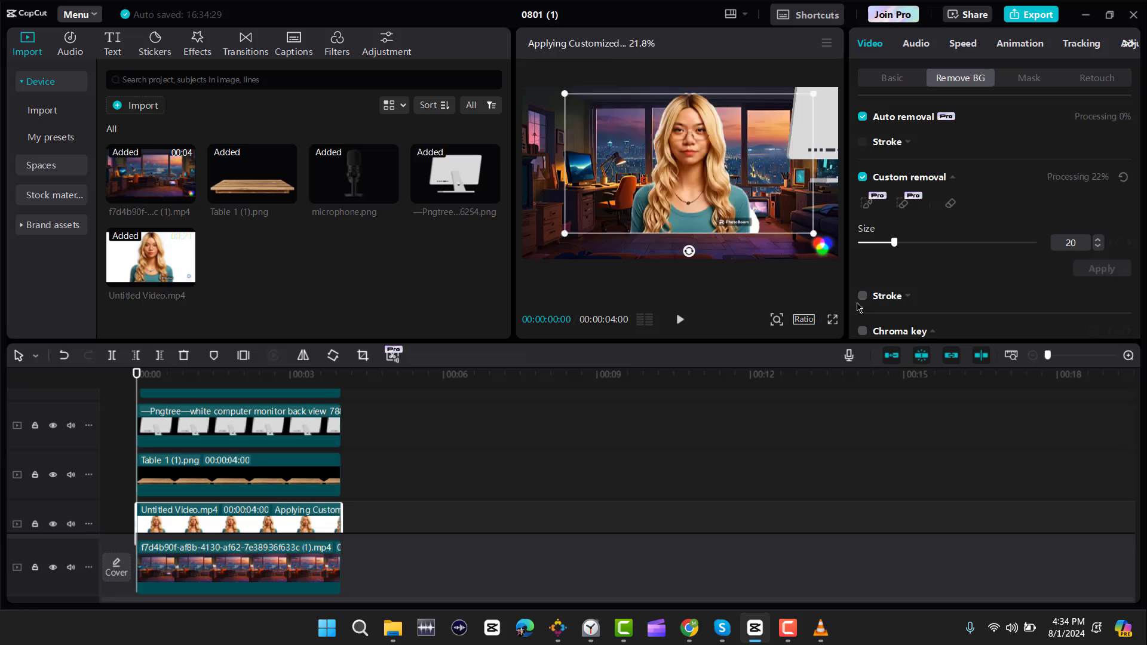
Step: Shrink the monitor and microphone onto the desk, then preview the composite fullscreen
left_click_drag(788, 230, 714, 155)
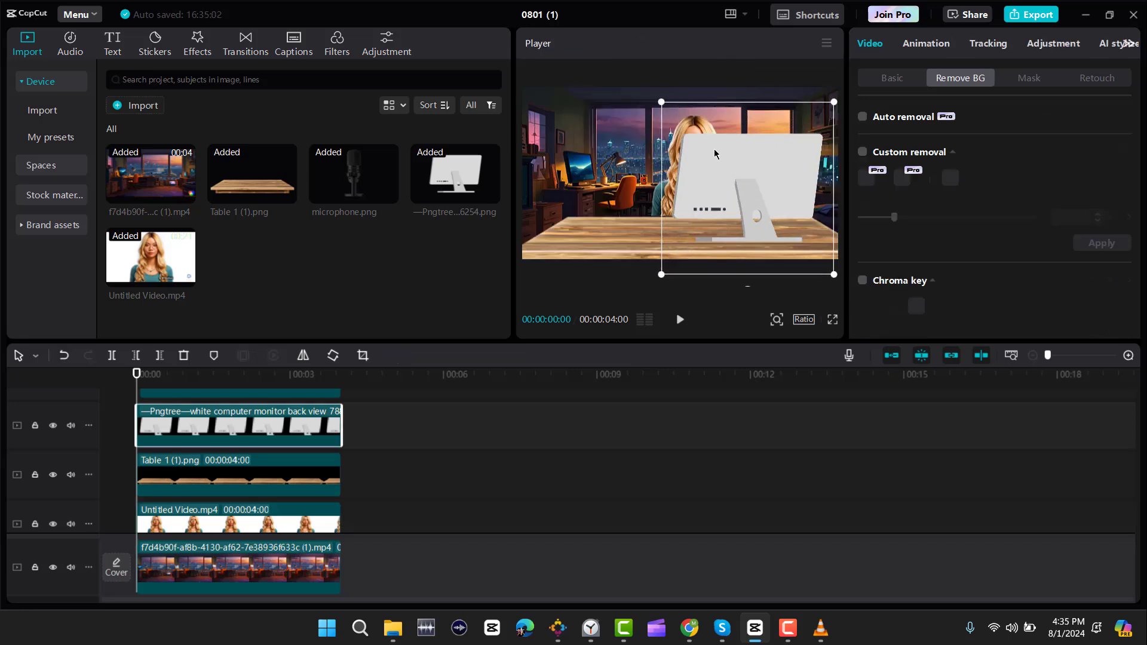
left_click_drag(844, 120, 807, 152)
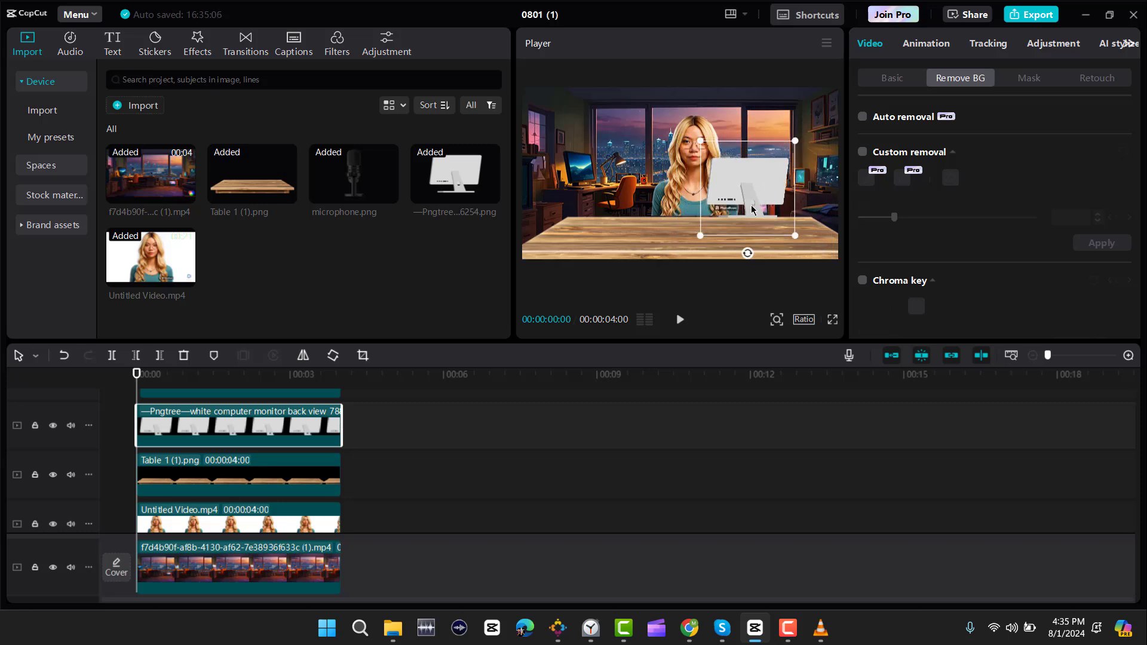
left_click(704, 175)
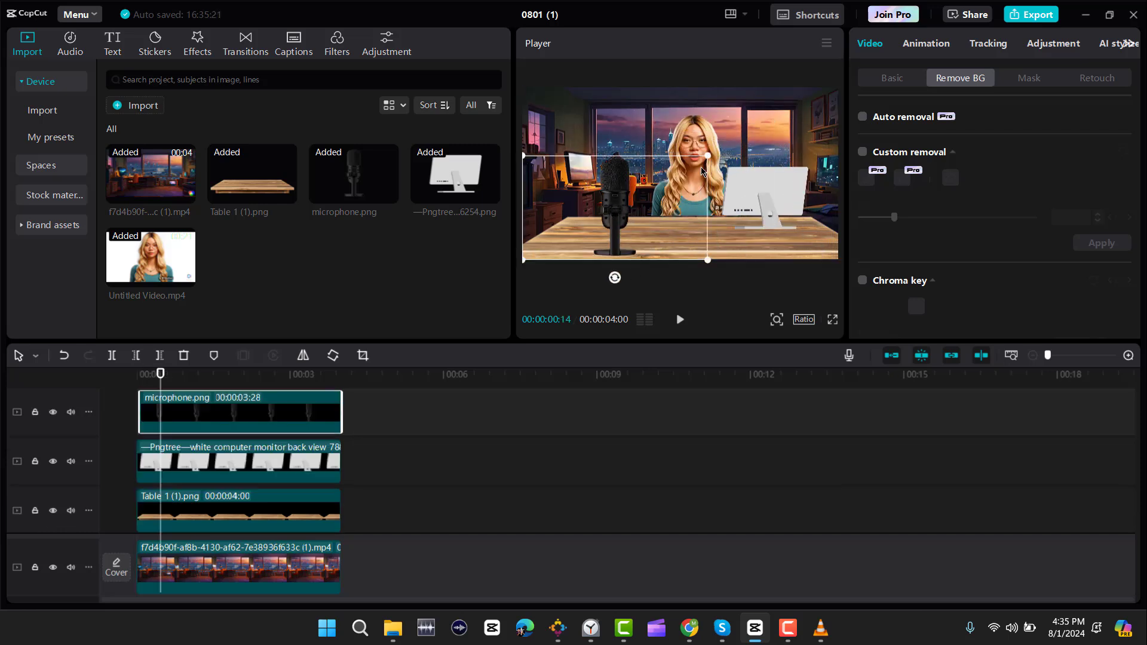
left_click_drag(708, 156, 644, 191)
left_click_drag(587, 237, 700, 215)
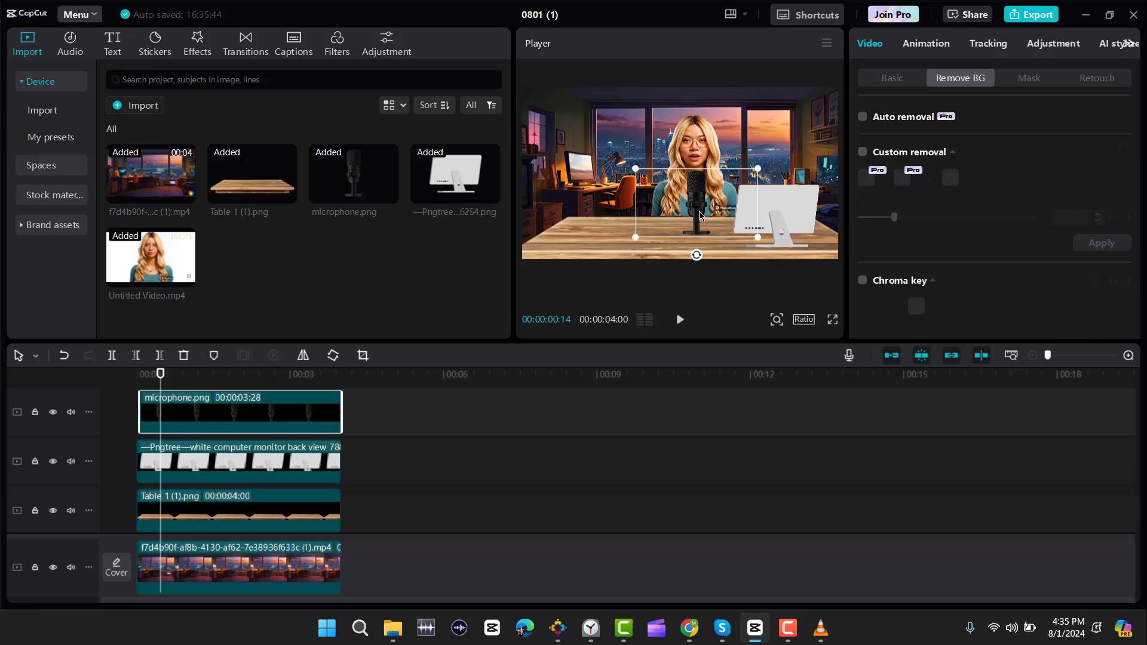
key("ctrl+shift+f")
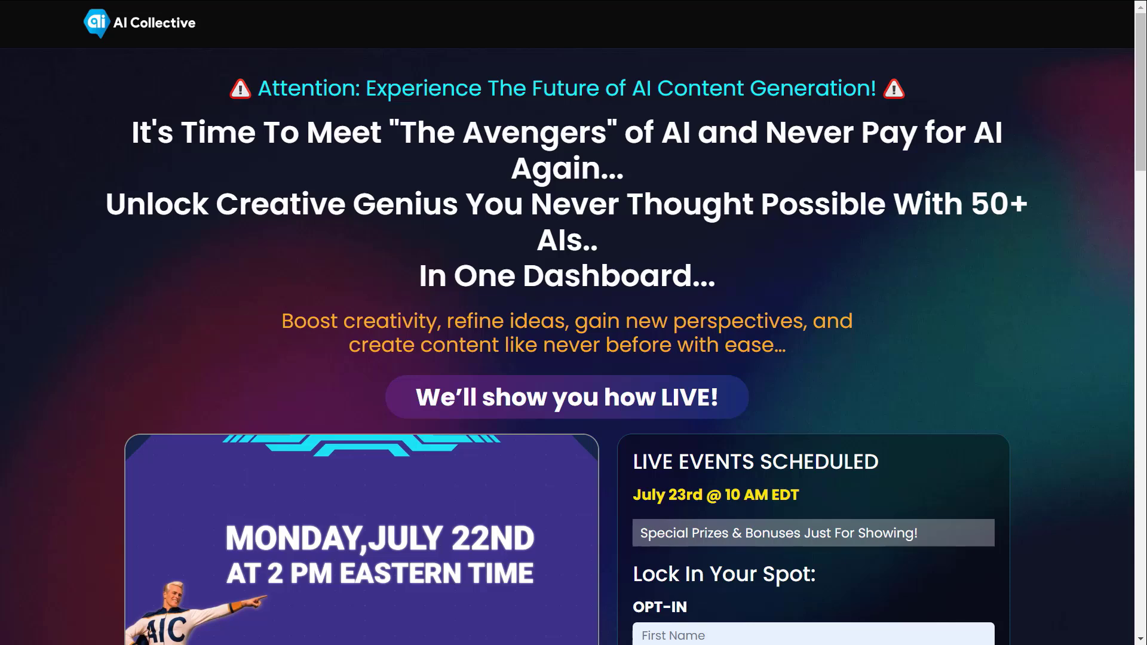
scroll(573, 359, "down", 10)
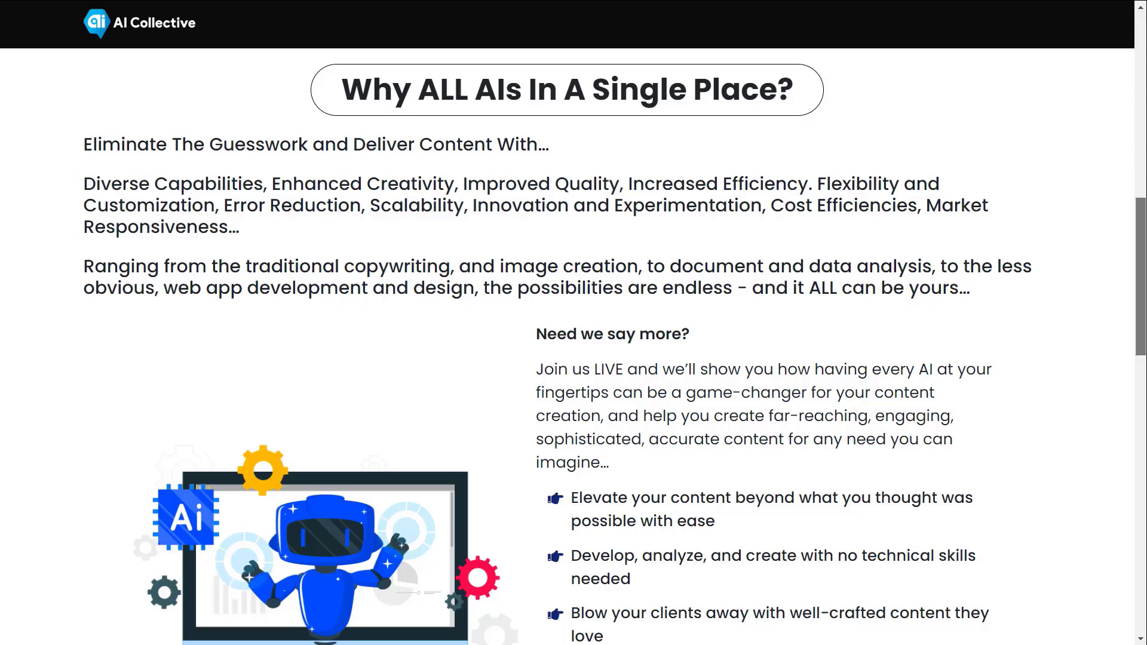
scroll(556, 350, "down", 1)
scroll(556, 349, "down", 2)
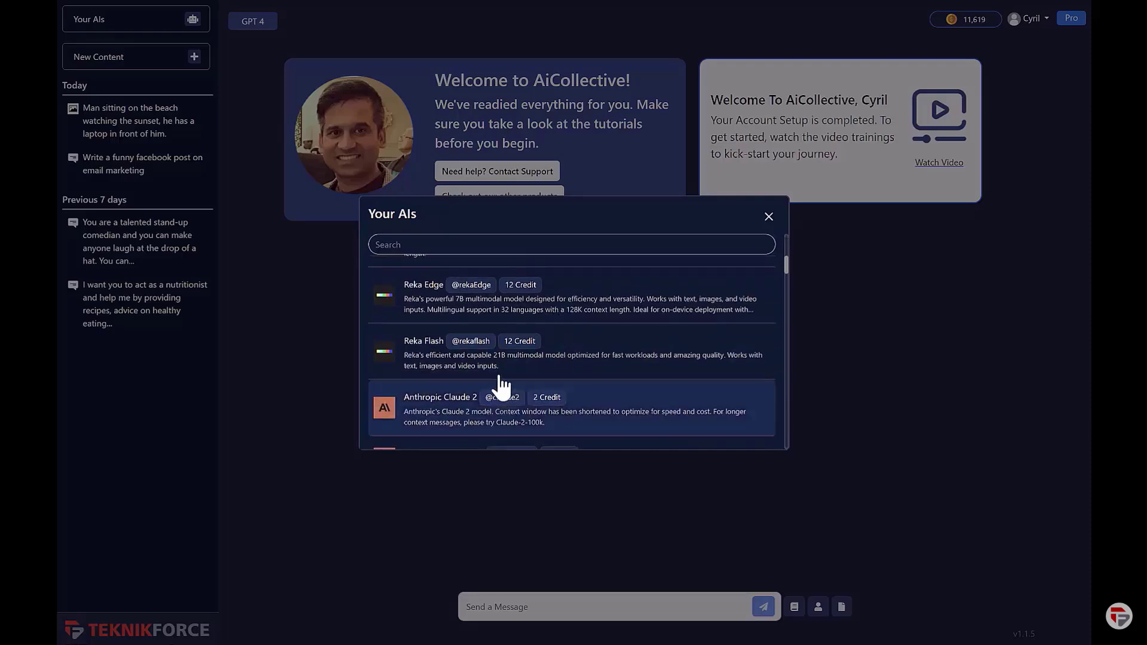
scroll(500, 387, "down", 1)
scroll(500, 388, "down", 2)
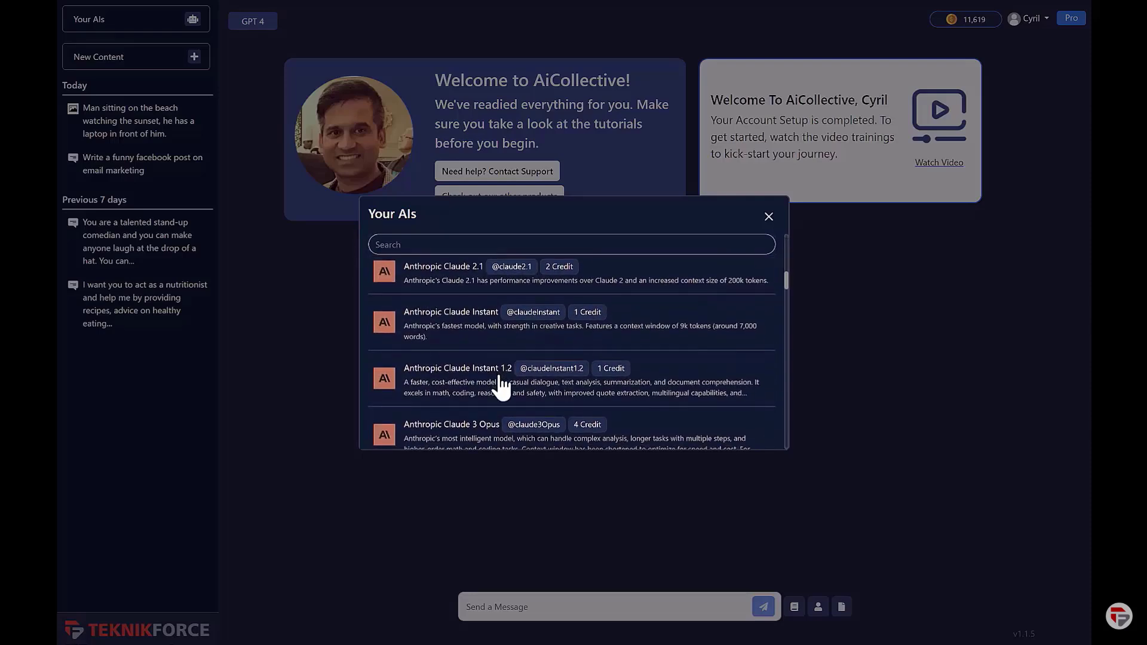
scroll(501, 387, "down", 3)
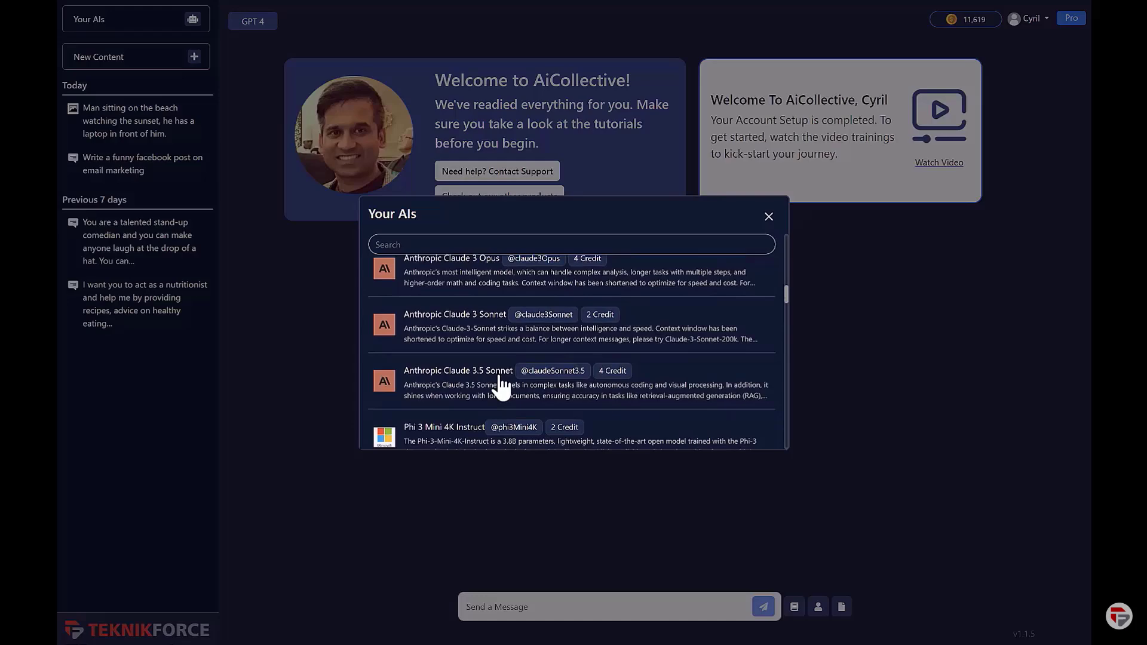
scroll(500, 388, "down", 2)
scroll(500, 387, "down", 2)
scroll(500, 387, "up", 1)
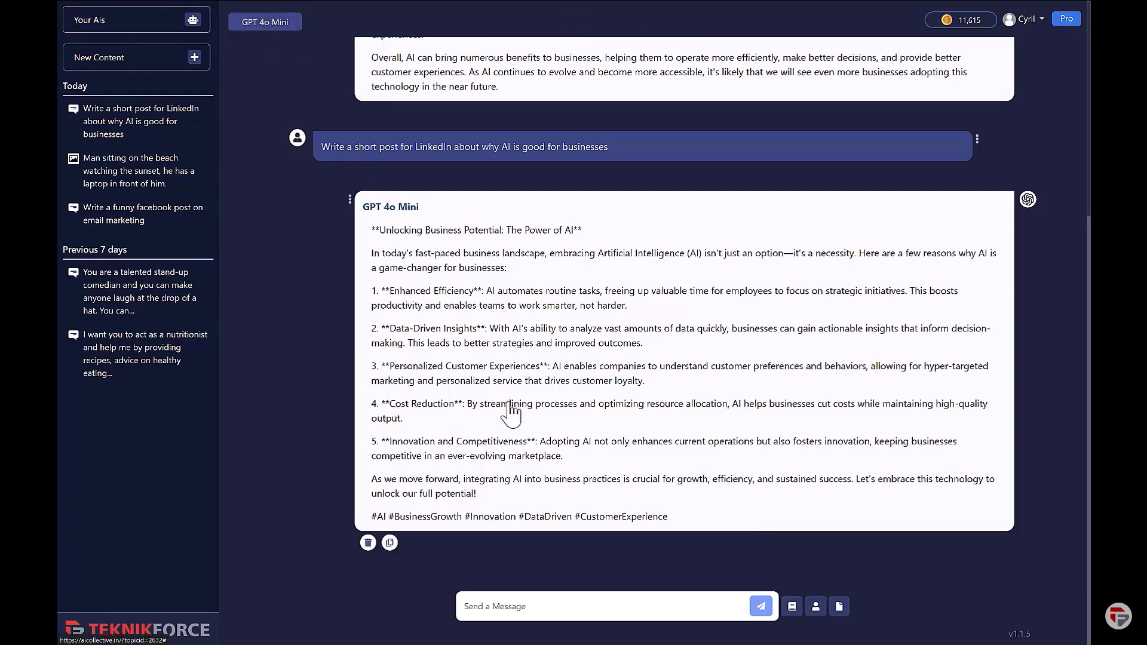
left_click(479, 606)
type("@CLAU")
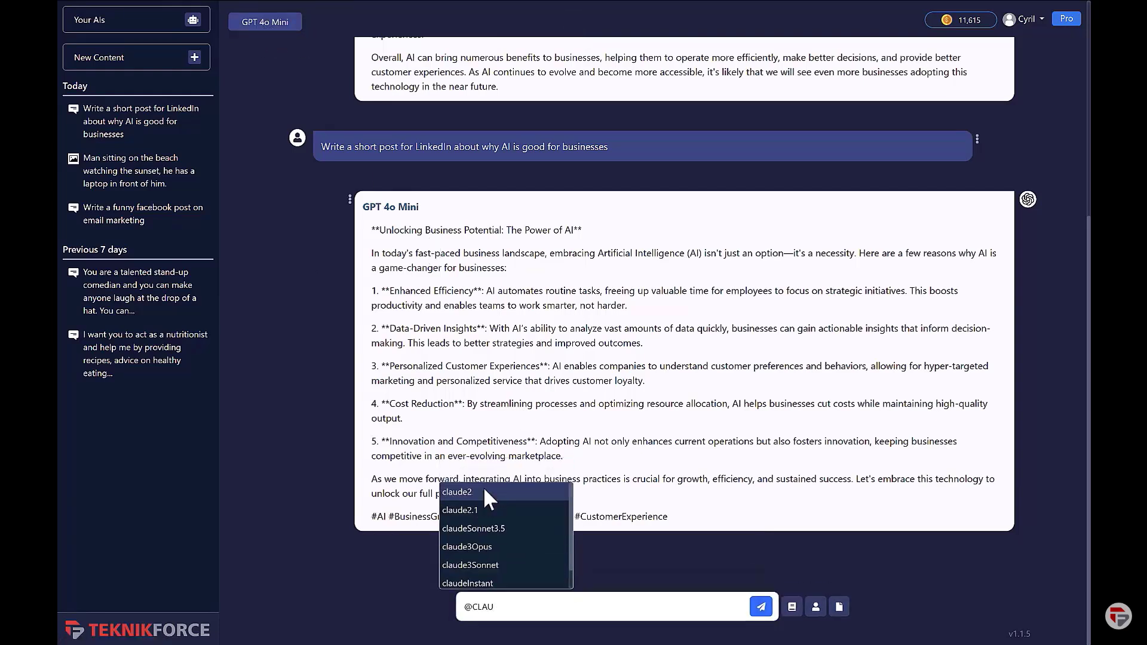
left_click(492, 494)
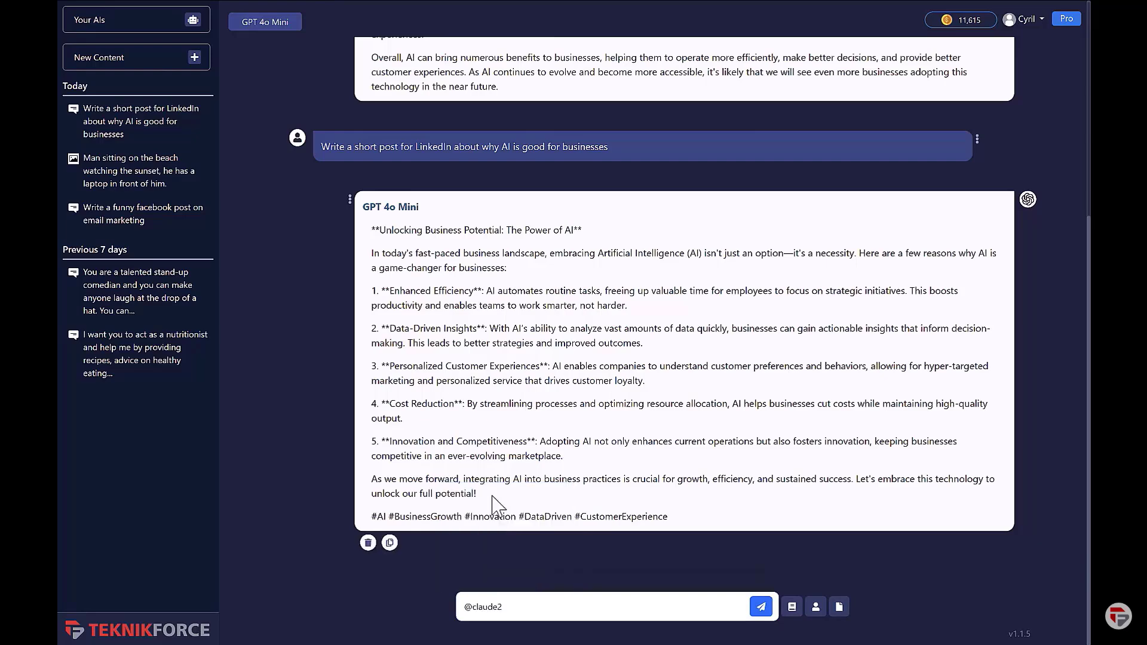
type("Write a short post for LinkedIn about why AI is good for businesses")
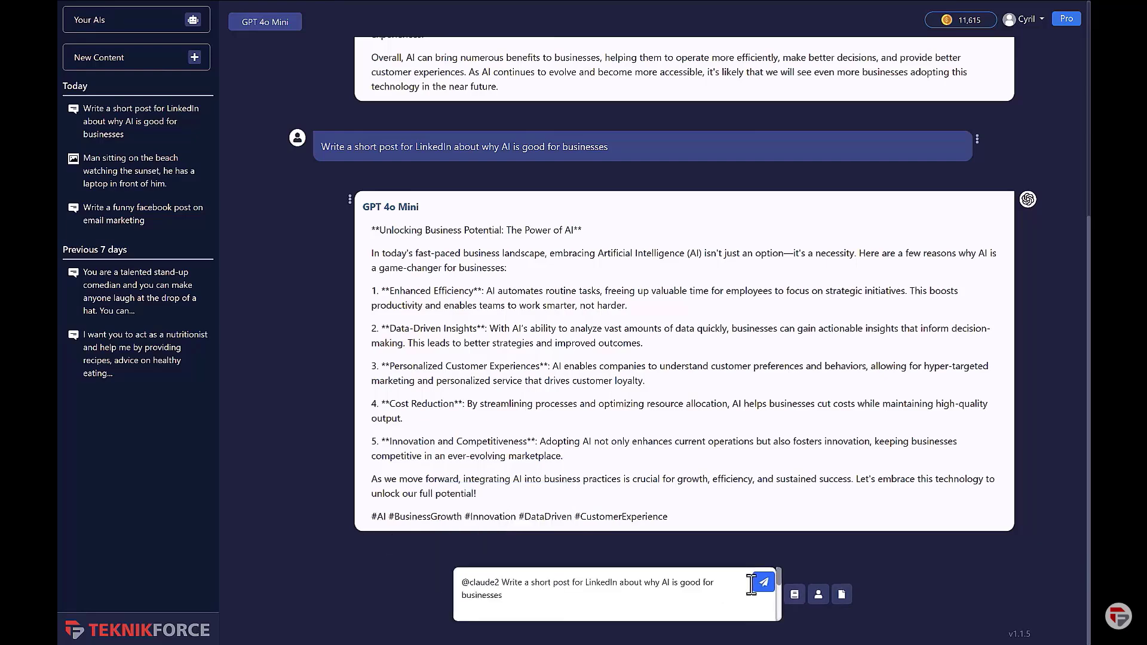
left_click(760, 583)
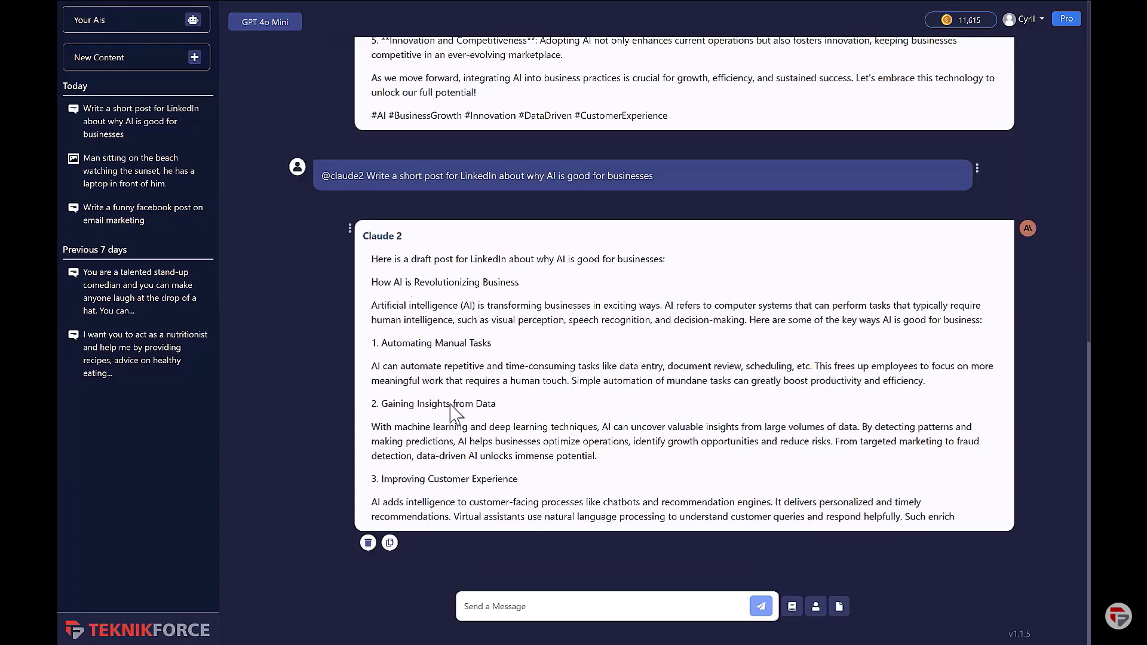